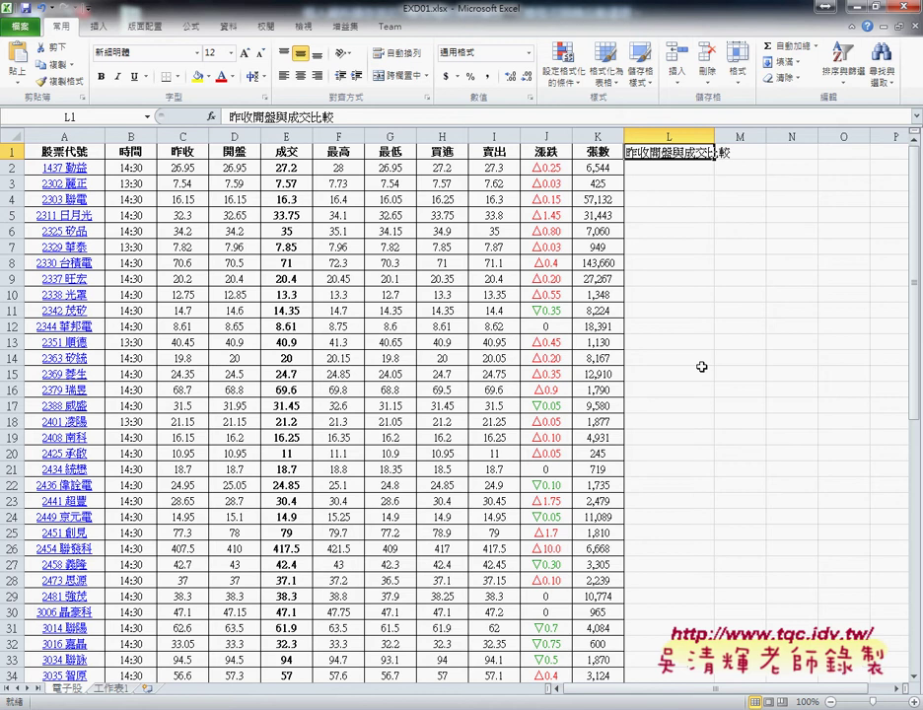
Turn on Wrap text for the L1 header 昨收開盤與成交比較 in Format Cells' Alignment settings.
key("ctrl+1")
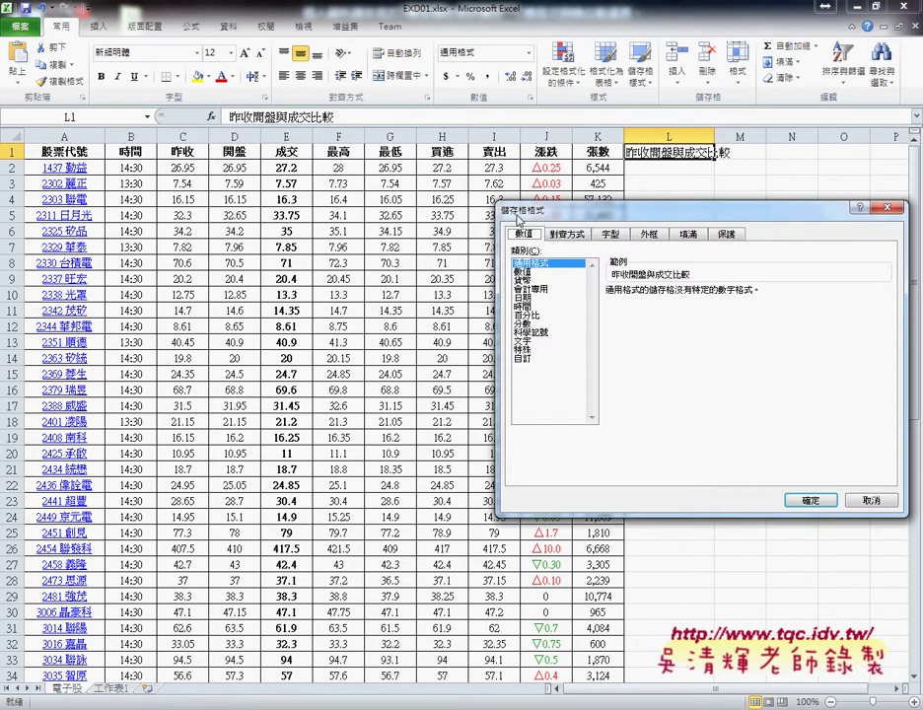
left_click(568, 235)
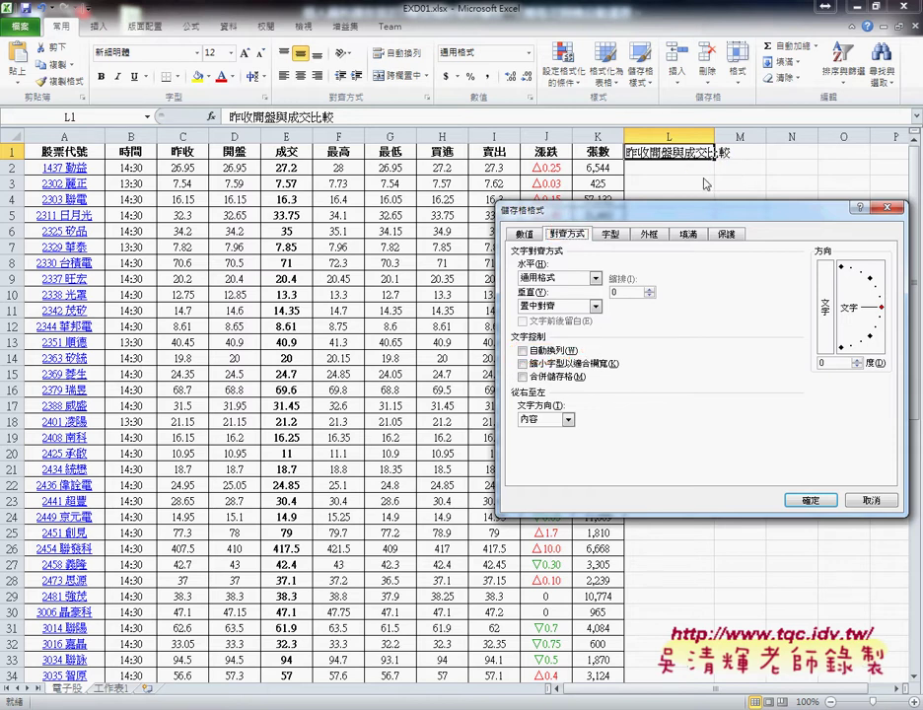
left_click(523, 350)
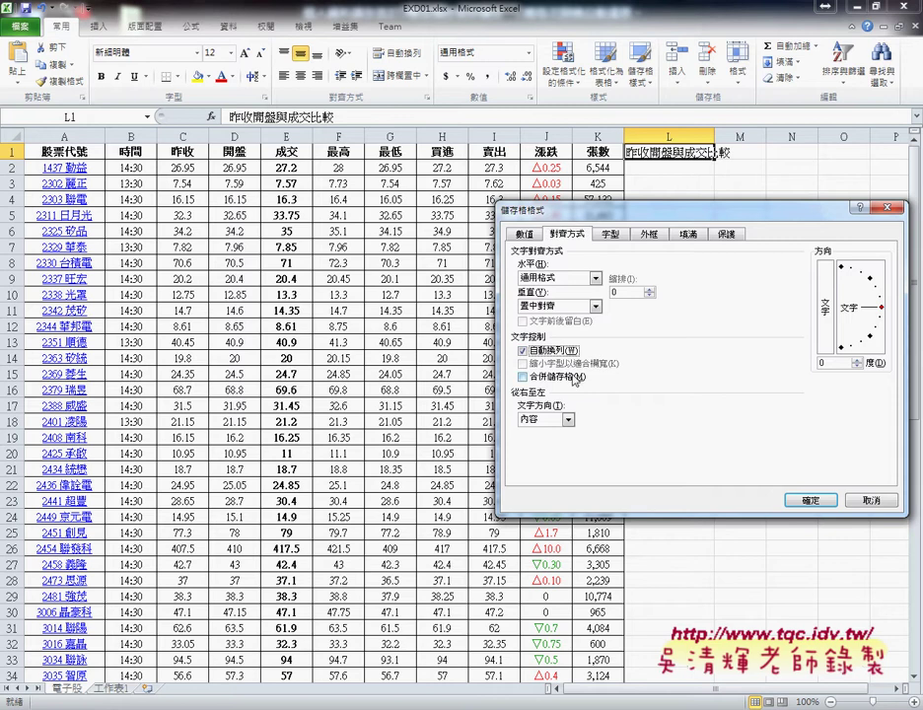
left_click(814, 500)
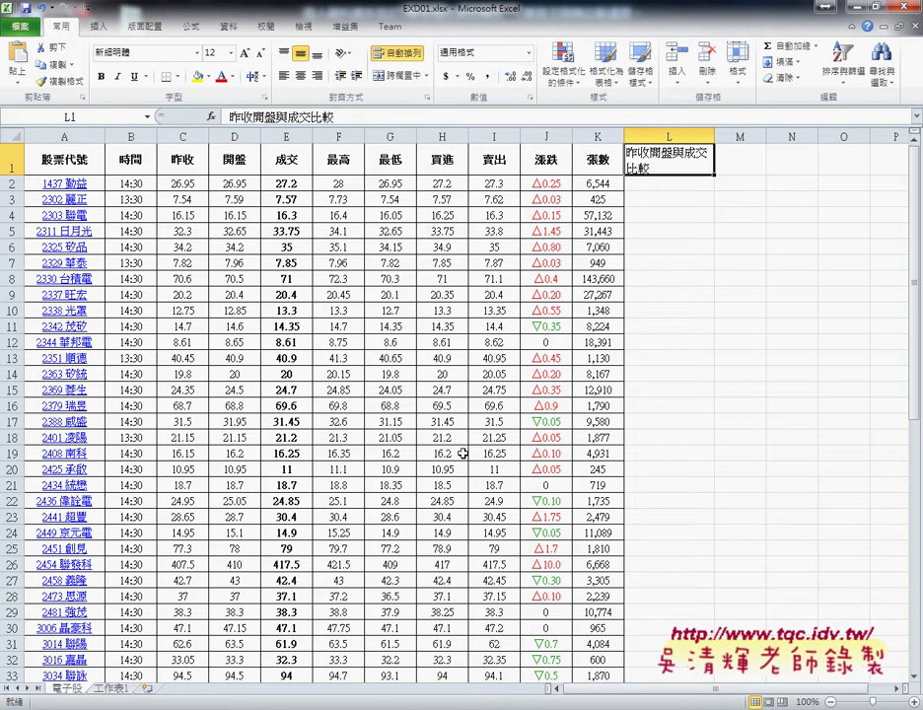
Read the requirements in the TQC_EXCEL2010 task PDF, then return to EXD01.xlsx in Excel.
left_click(266, 611)
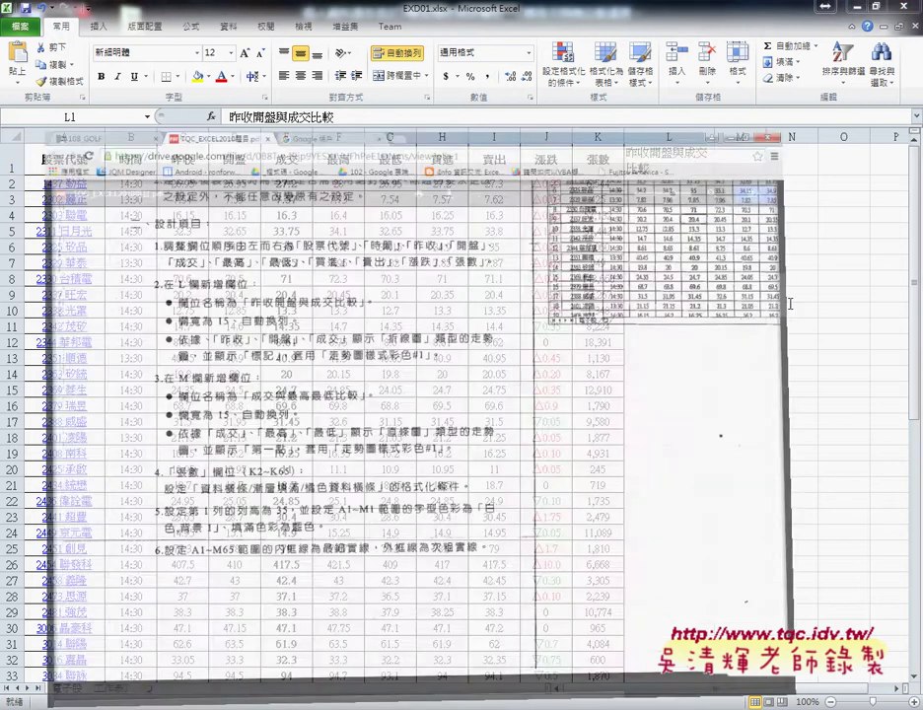
scroll(680, 552, "right", 2)
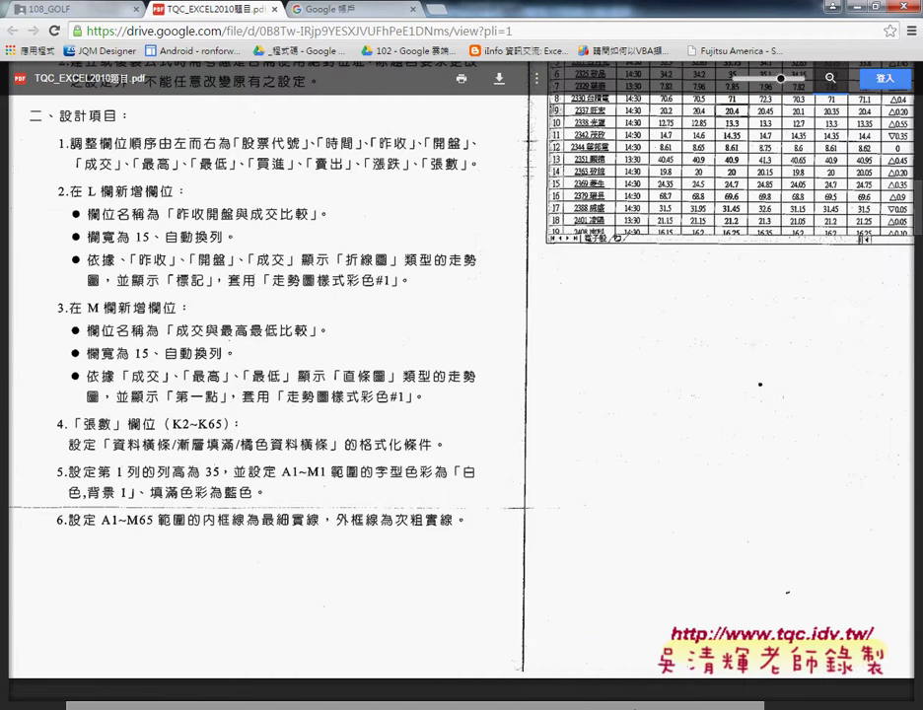
scroll(681, 552, "up", 3)
scroll(462, 394, "up", 1)
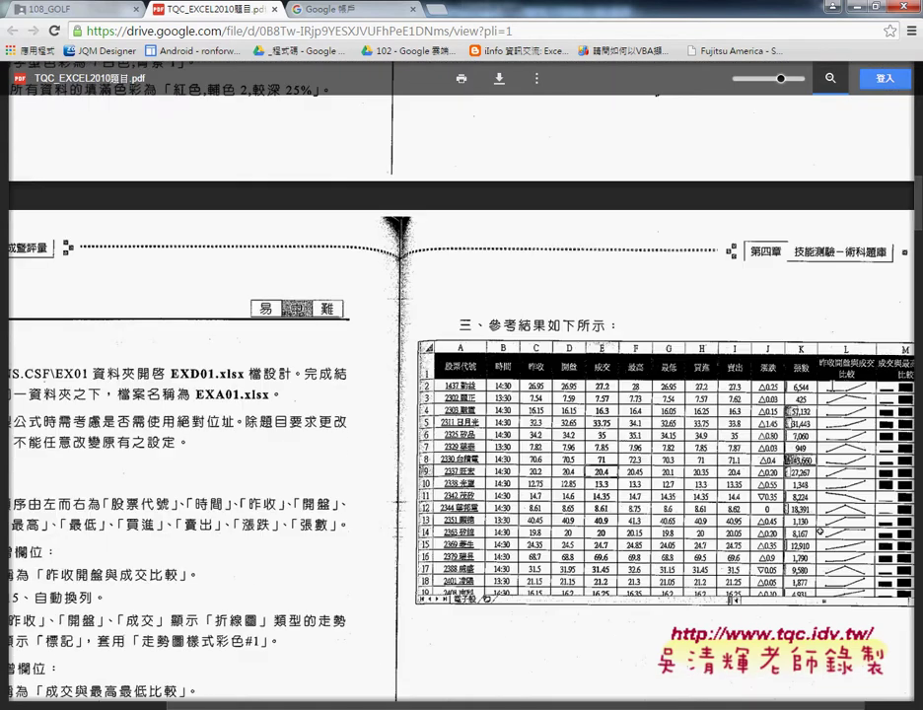
key("alt+Tab")
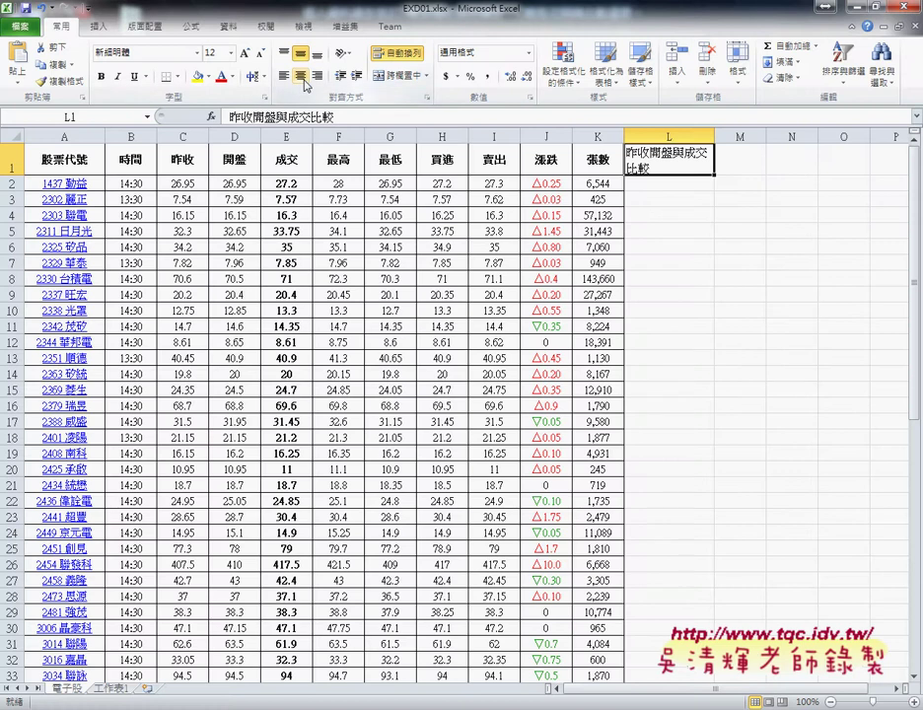
Center the L1 header horizontally, review its Format Cells settings without changes, and select L2.
left_click(305, 82)
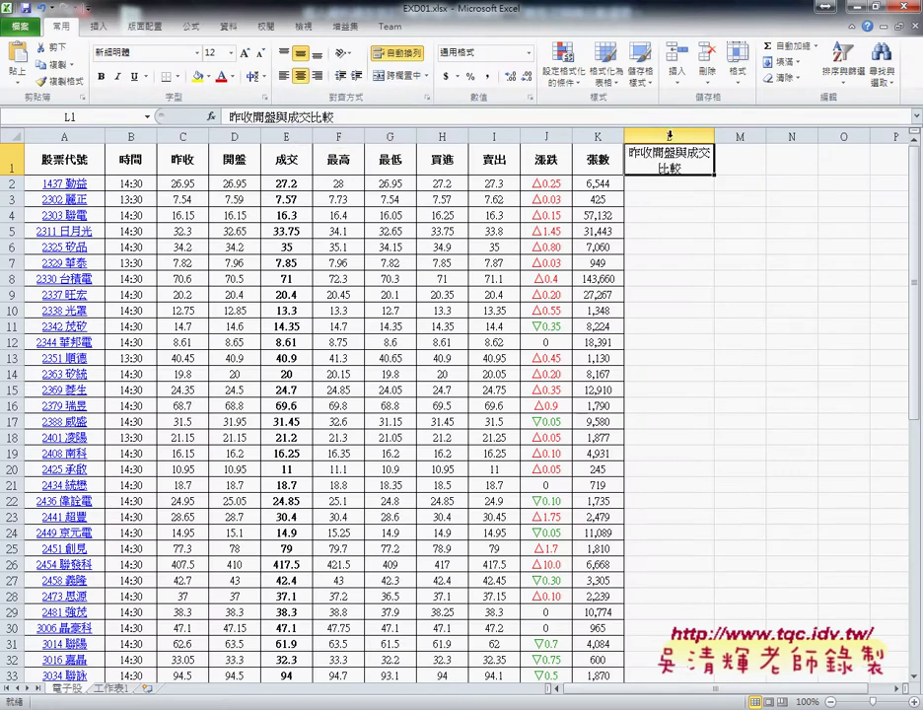
right_click(673, 156)
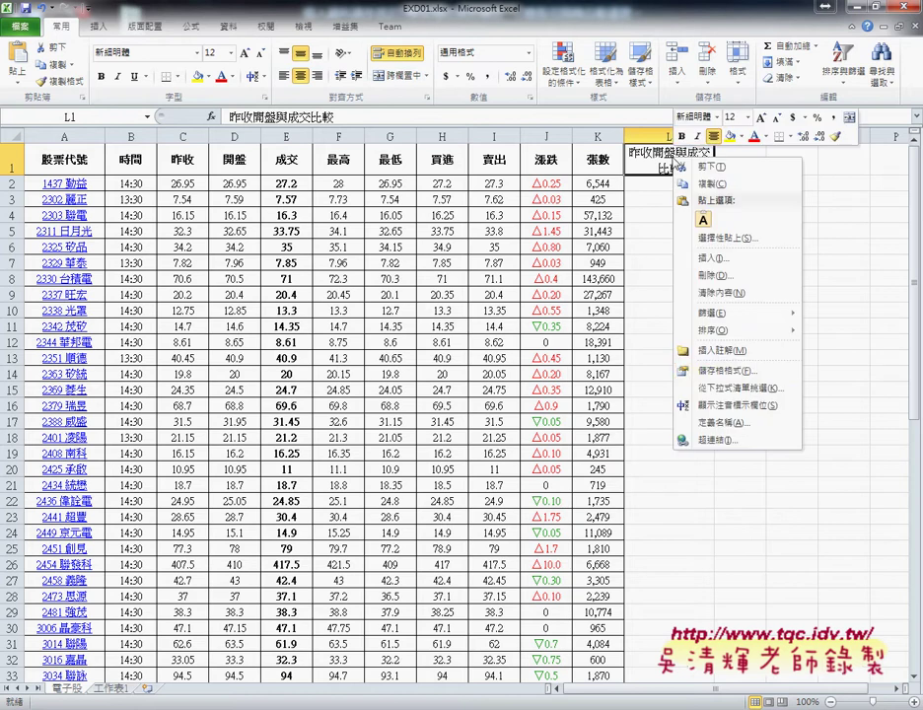
left_click(752, 383)
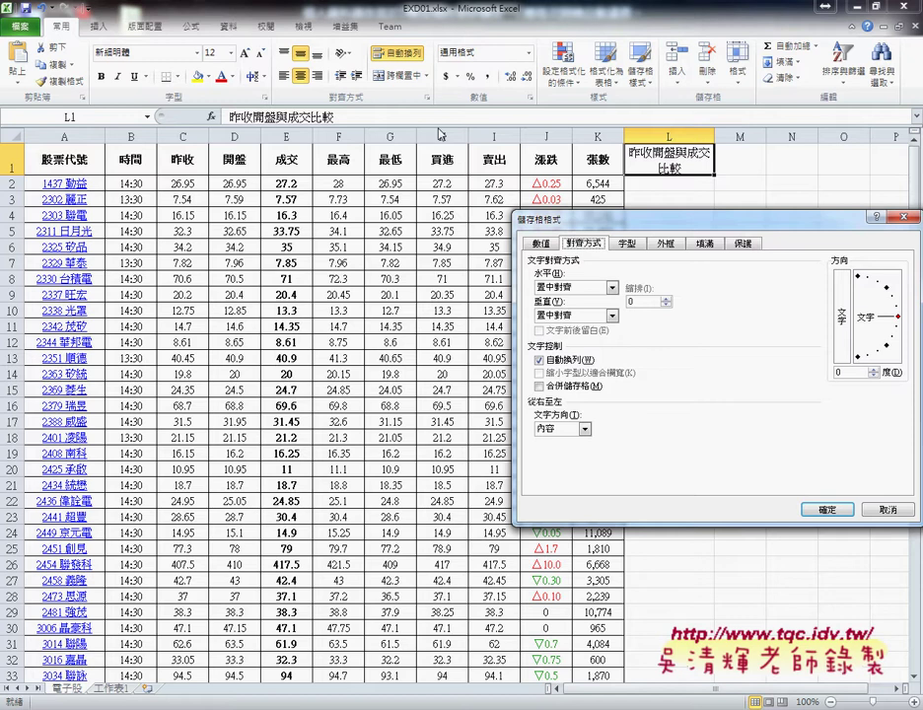
left_click(886, 509)
left_click(679, 186)
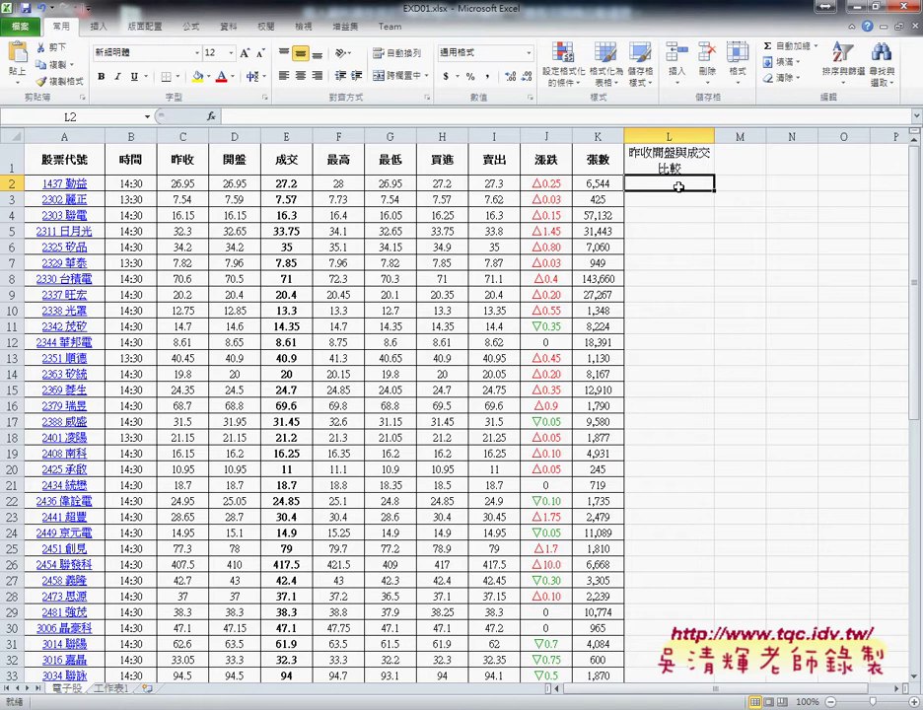
Compare with the finished sample workbook 110.xlsx, then return to EXD01.xlsx.
mouse_move(347, 708)
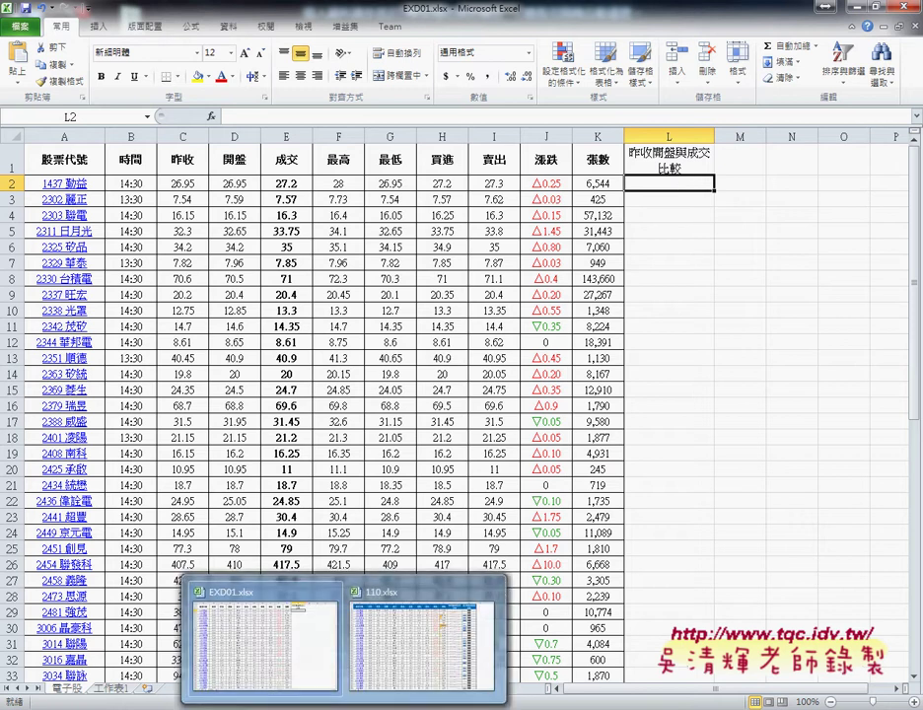
left_click(426, 641)
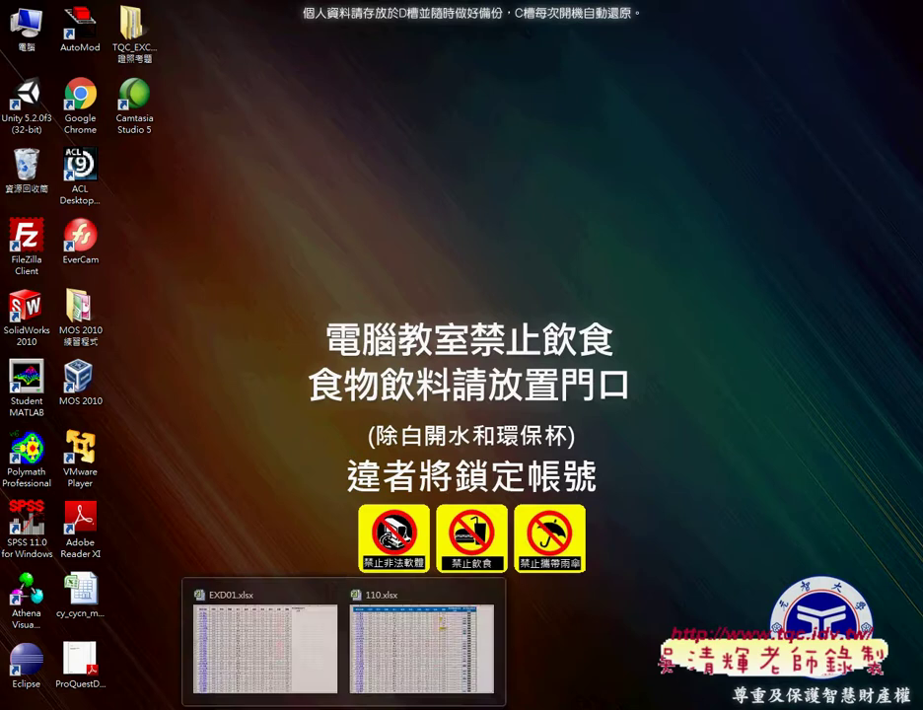
left_click(289, 643)
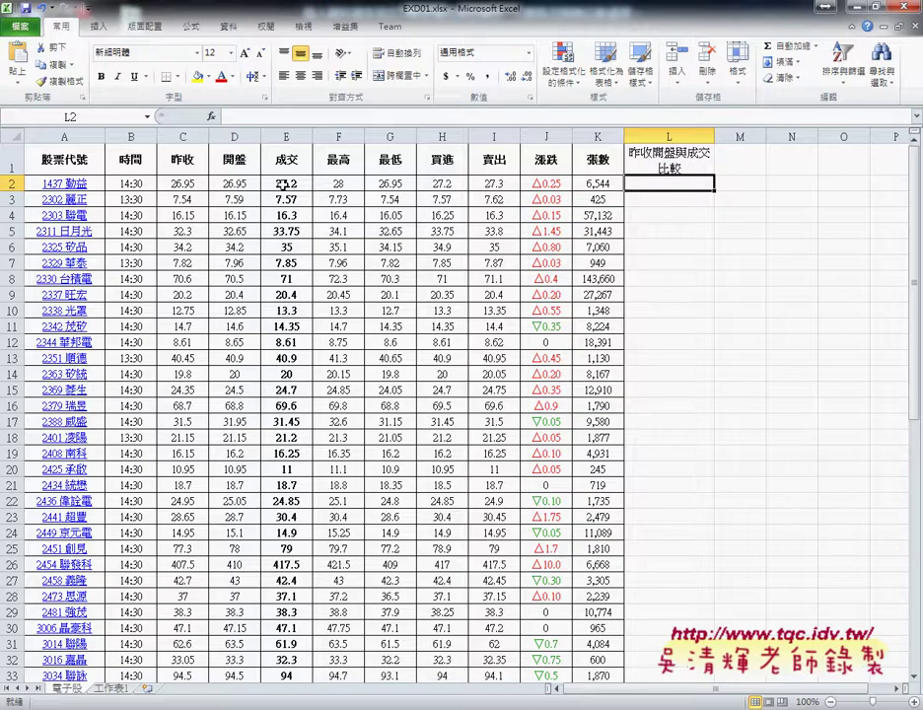
Select the first stock's prices in C2:E2 as the sparkline source data.
left_click_drag(173, 185, 281, 185)
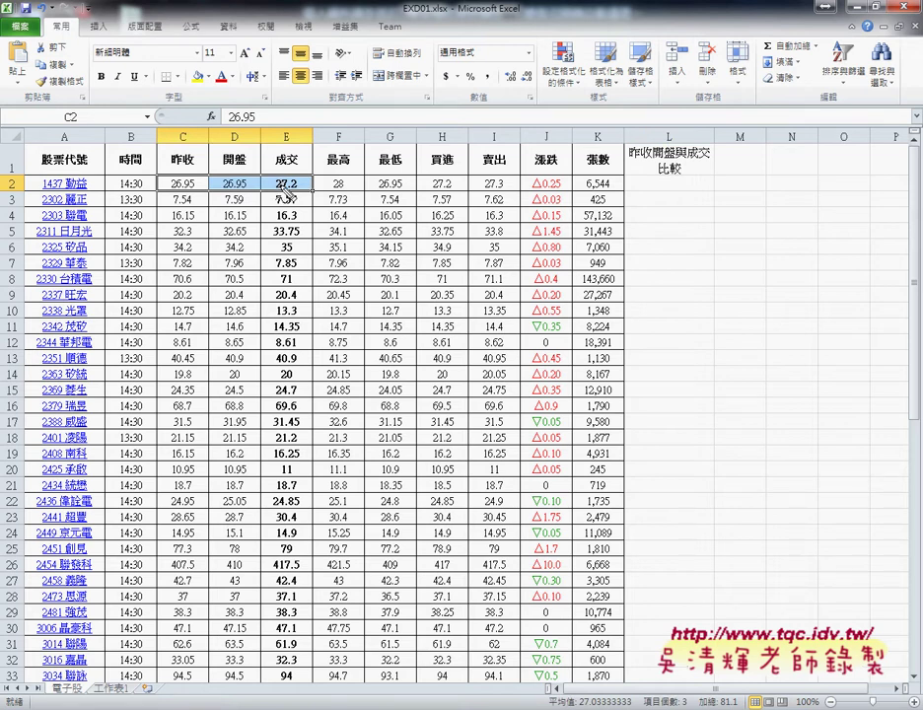
mouse_move(286, 193)
left_mouse_down()
mouse_move(306, 177)
mouse_move(638, 165)
mouse_move(622, 166)
left_mouse_up()
mouse_move(688, 191)
left_mouse_down()
mouse_move(622, 189)
mouse_move(690, 192)
left_mouse_up()
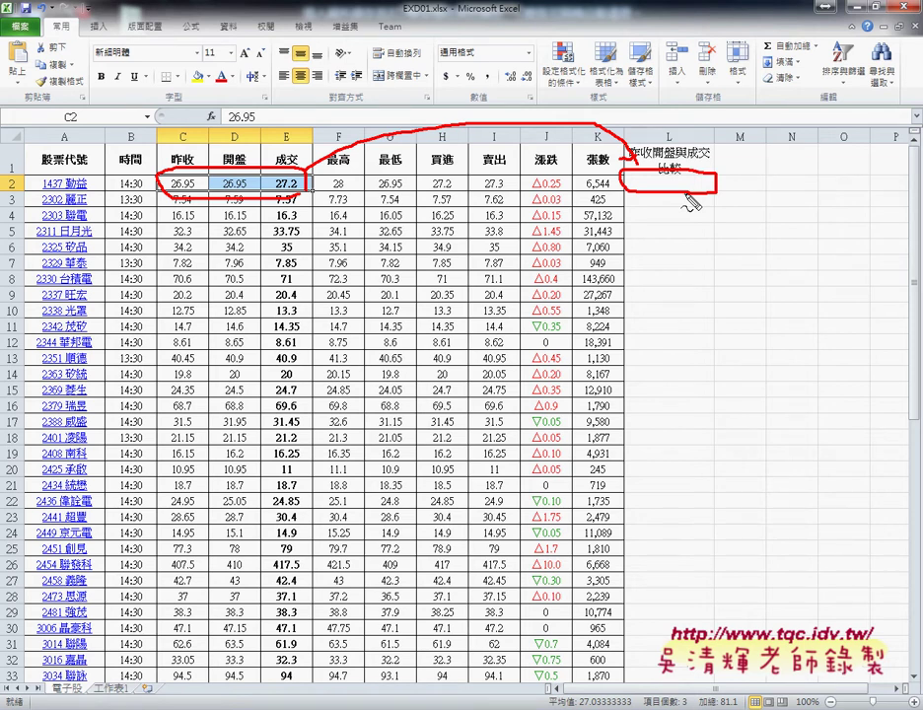
key("Escape")
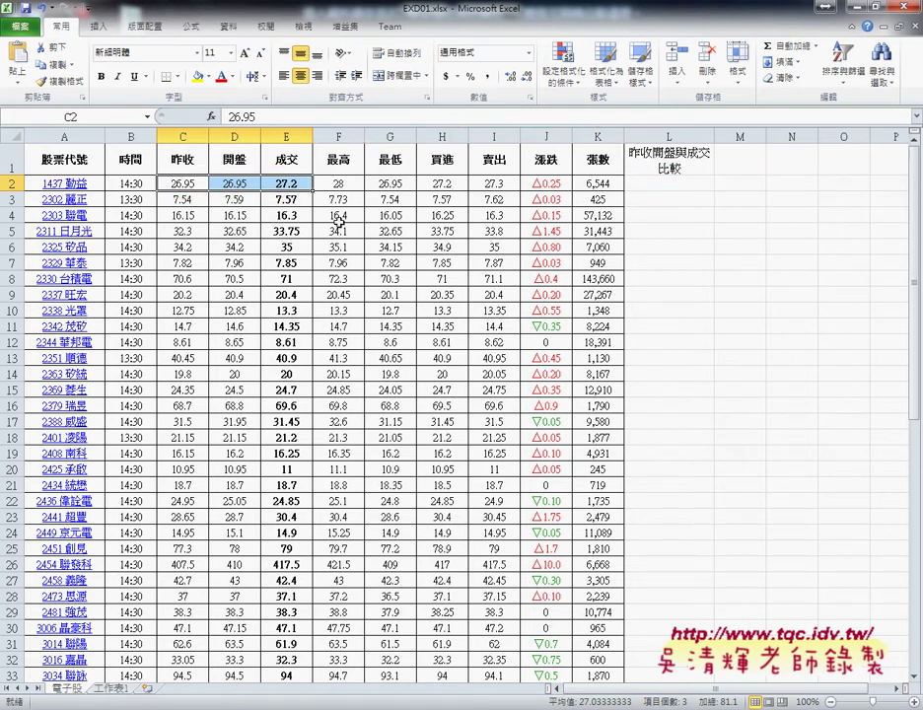
left_click_drag(179, 182, 282, 184)
Insert a line sparkline with data range C2:E2 placed at location $L$2.
left_click(104, 28)
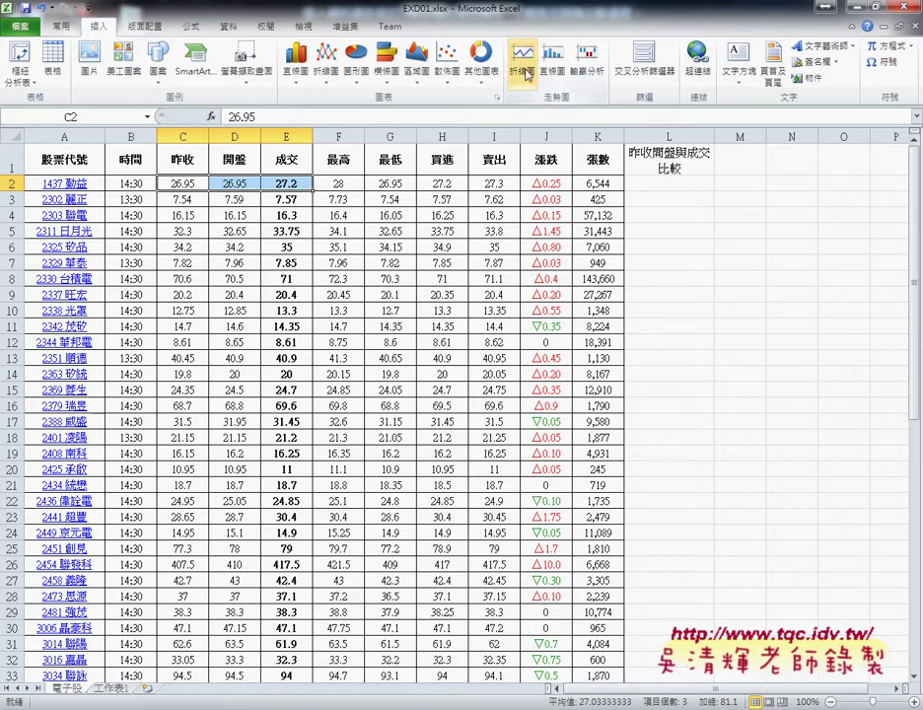
left_click(523, 67)
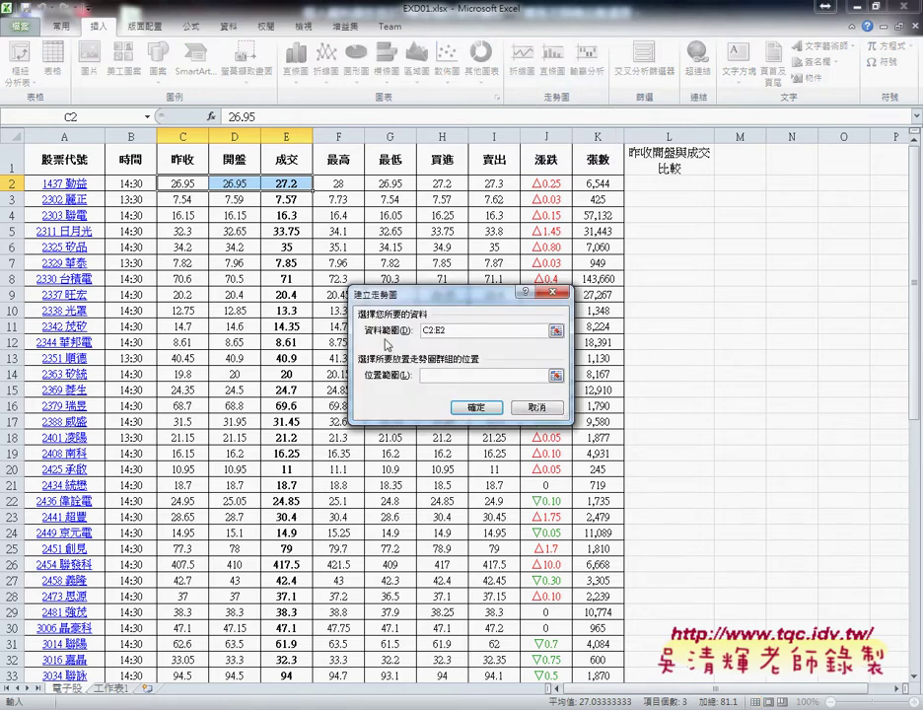
left_click_drag(445, 331, 423, 330)
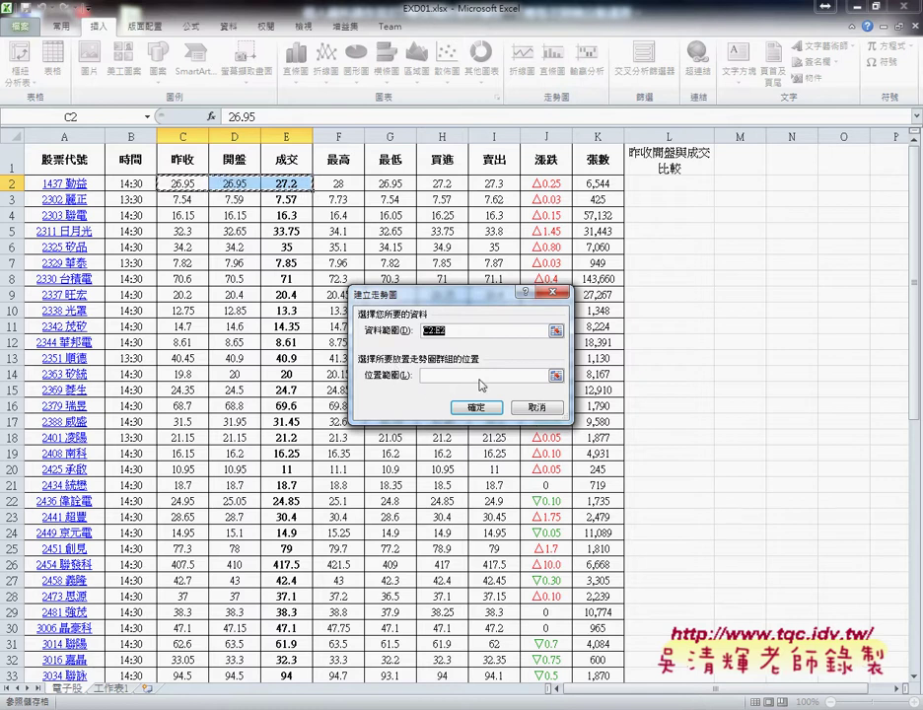
left_click(432, 376)
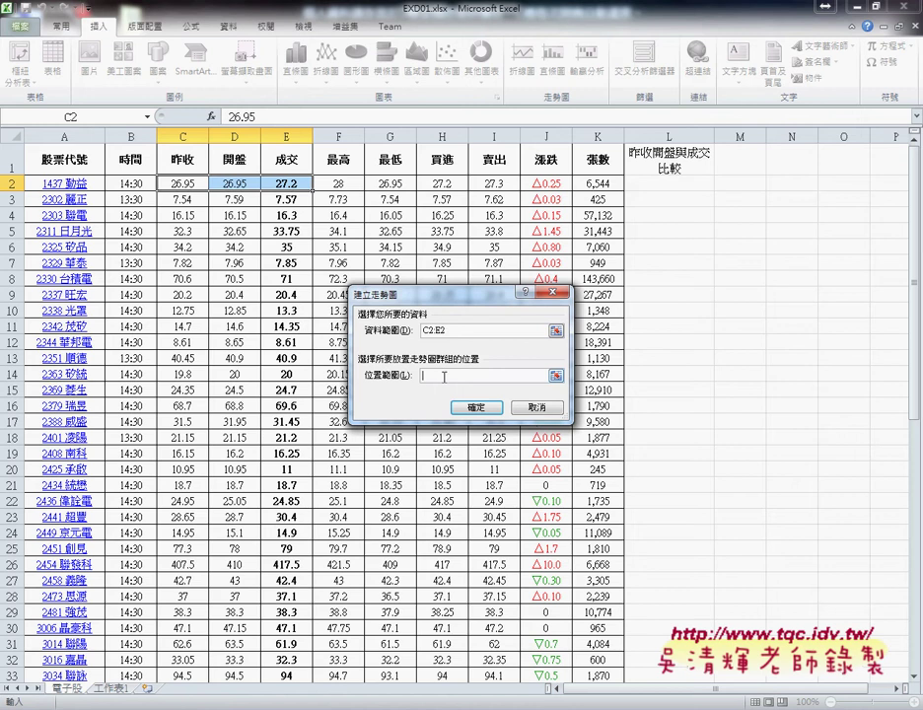
left_click(673, 185)
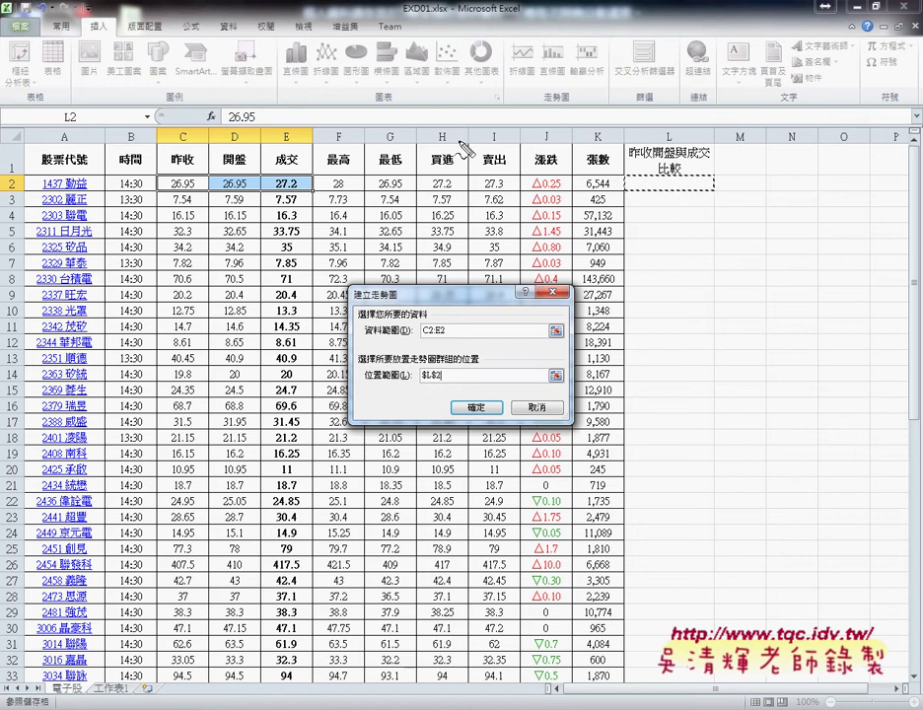
mouse_move(296, 170)
left_mouse_down()
mouse_move(288, 177)
mouse_move(667, 146)
mouse_move(704, 162)
mouse_move(641, 188)
left_mouse_up()
left_click_drag(422, 347, 440, 342)
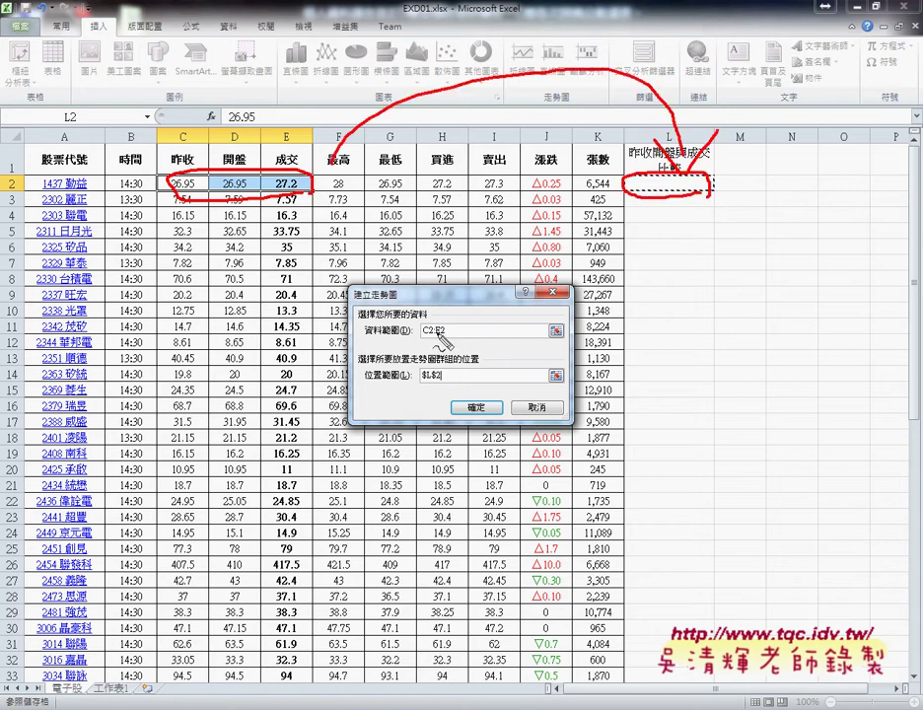
key("Escape")
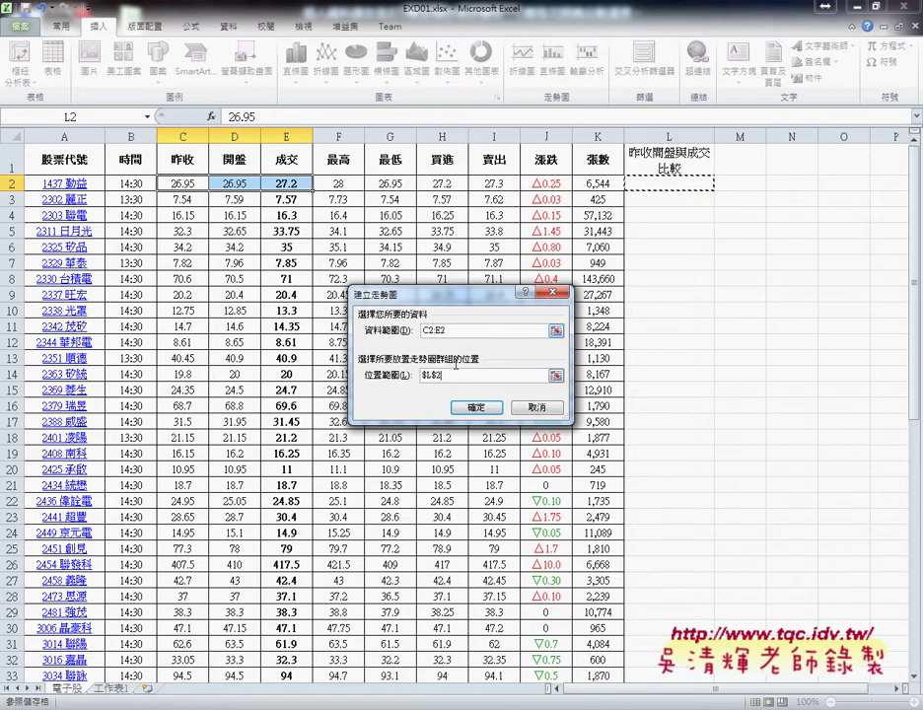
left_click(482, 411)
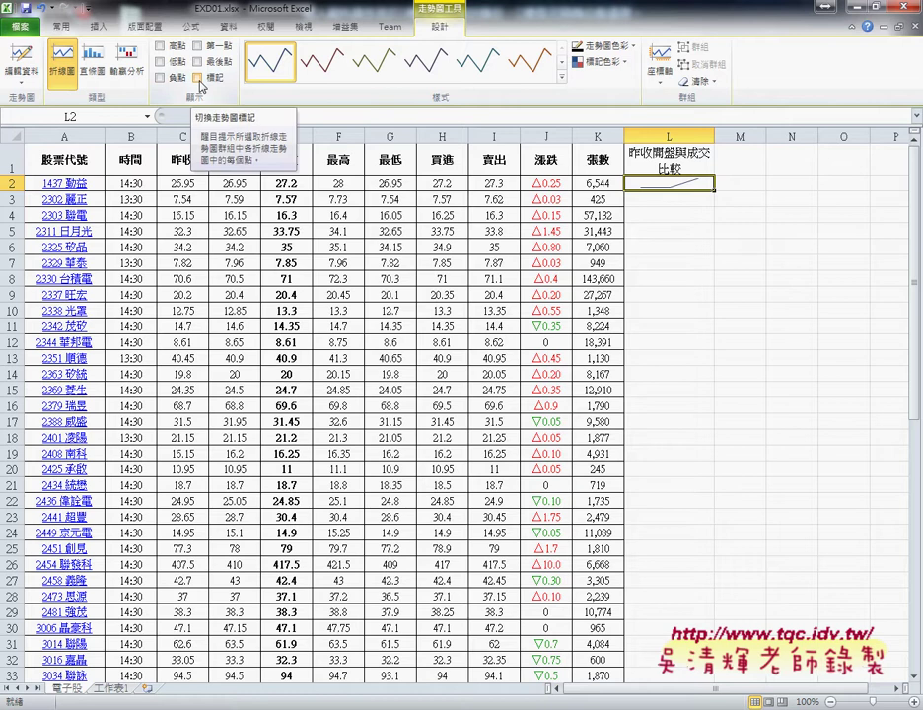
Turn on 標記 markers for the L2 sparkline, then switch to the exam question PDF.
left_click(199, 77)
left_click(198, 77)
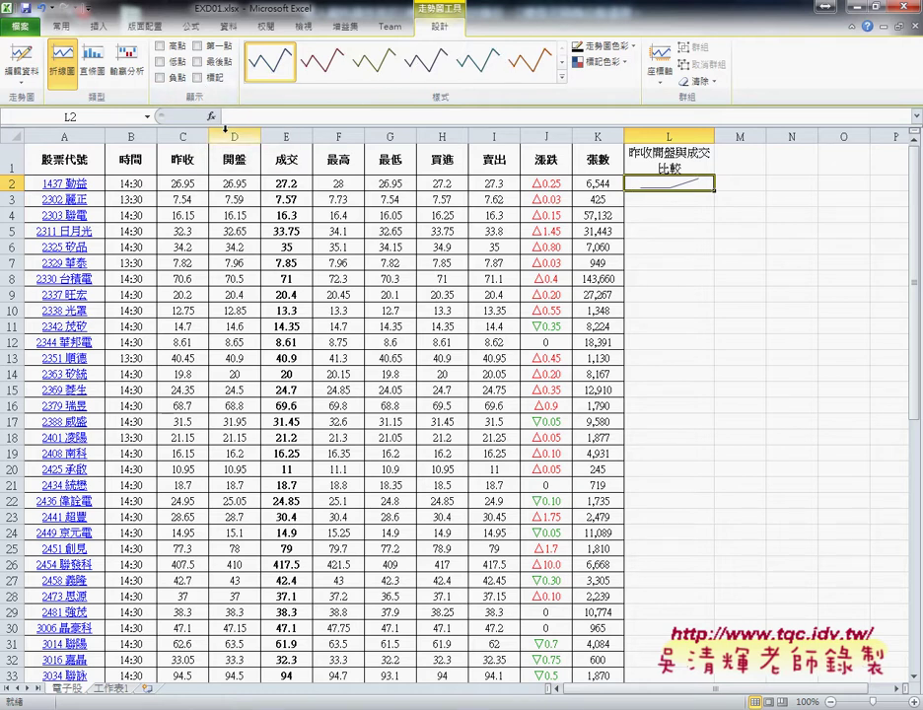
left_click(198, 77)
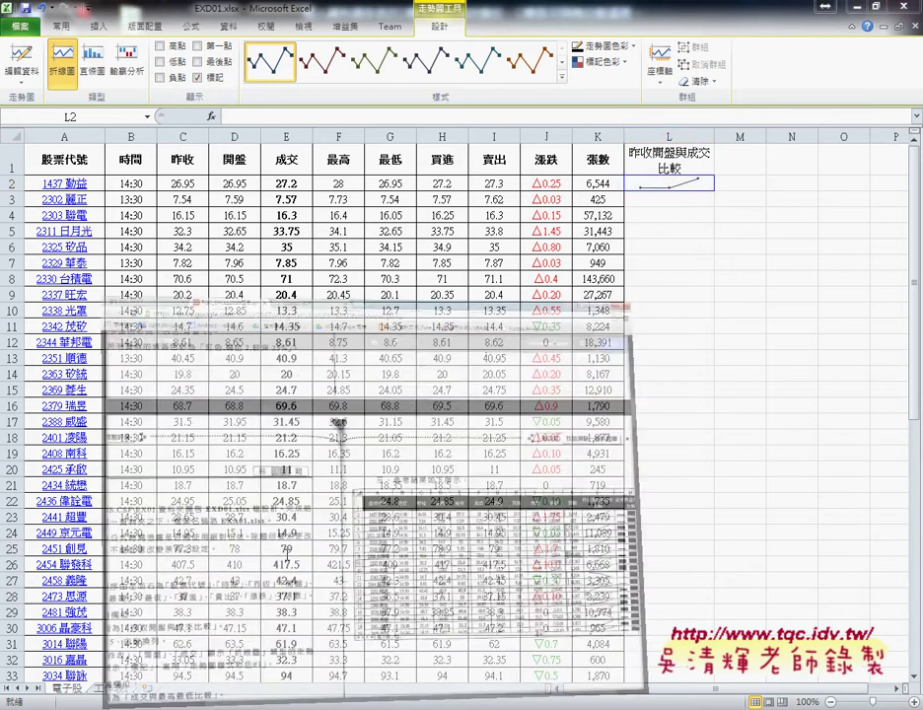
left_click(258, 628)
scroll(328, 455, "down", 3)
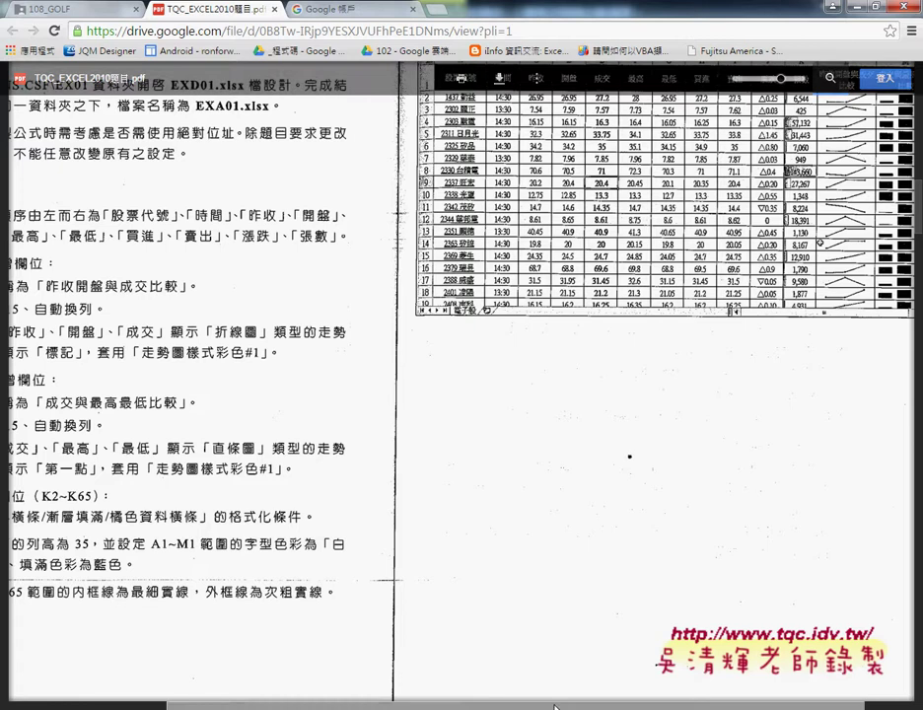
Review the column L and M design items in the PDF, then return to EXD01.xlsx.
scroll(226, 390, "left", 3)
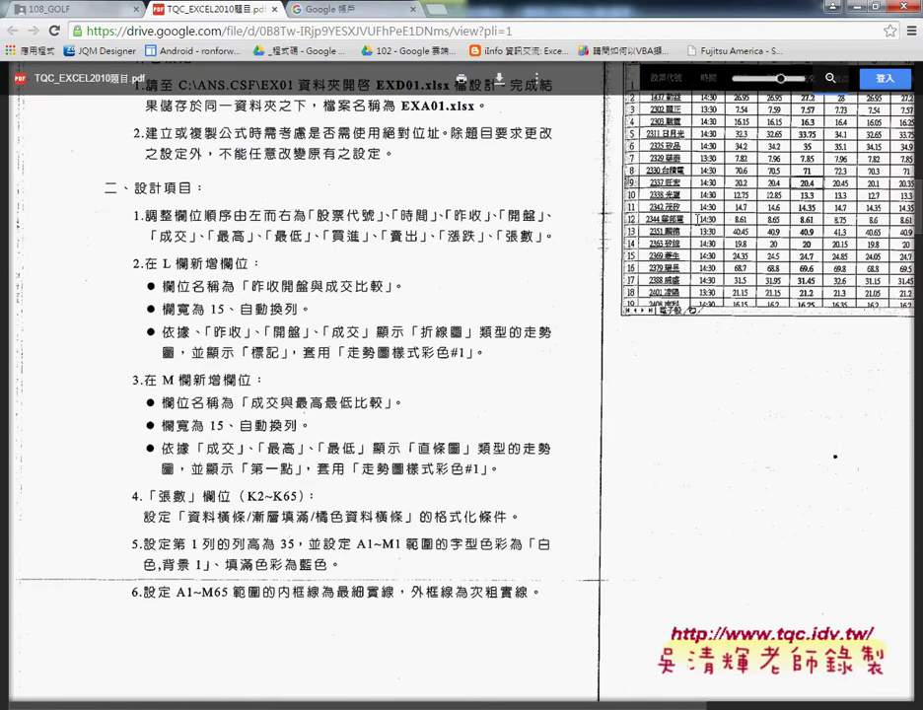
key("alt+Tab")
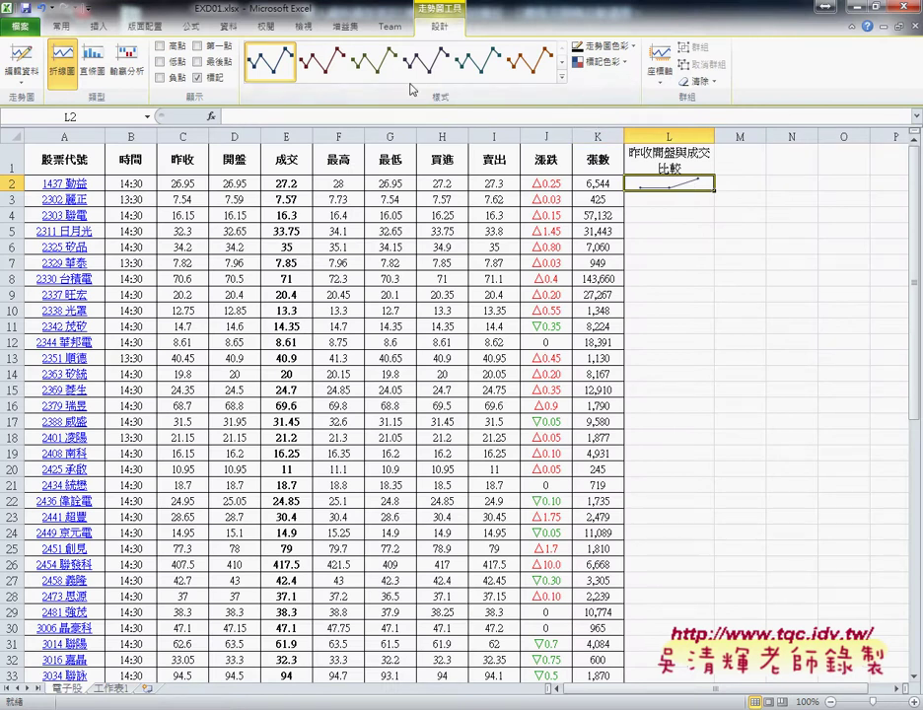
Apply 走勢圖樣式彩色 #1 (Colorful #1) from the sparkline style gallery to L2.
left_click(564, 81)
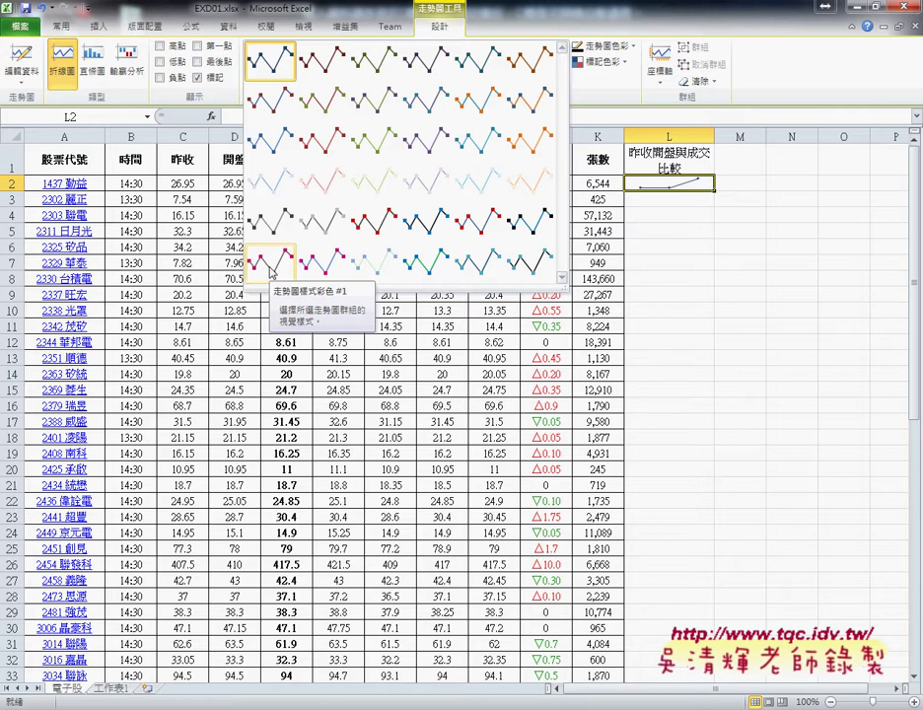
left_click(271, 260)
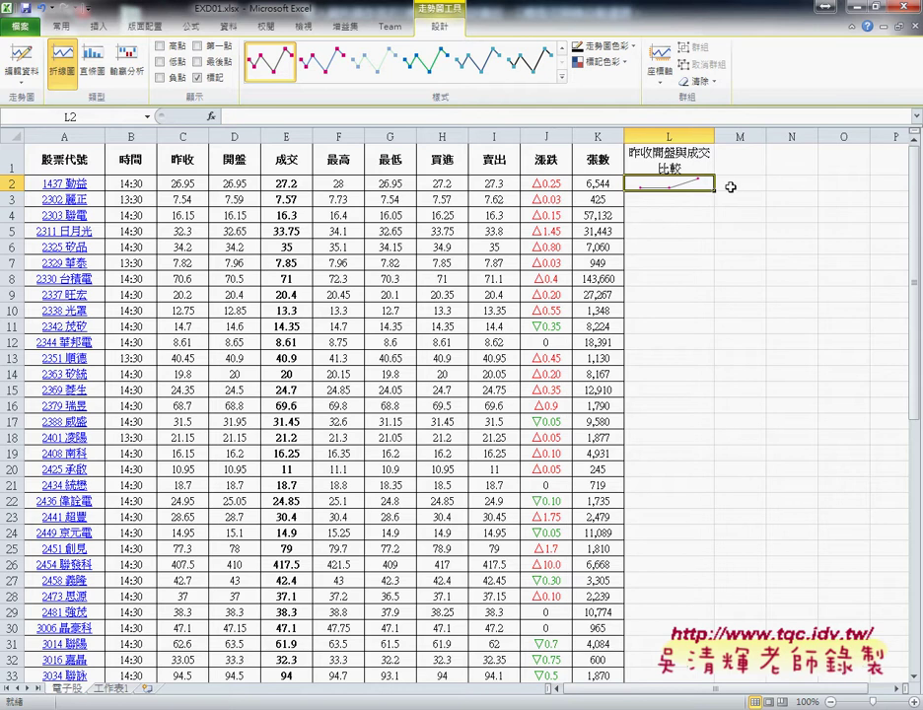
Fill the marked L2 sparkline down column L to the last stock row.
mouse_move(714, 190)
left_mouse_down()
mouse_move(690, 681)
mouse_move(700, 155)
mouse_move(706, 165)
left_mouse_up()
scroll(726, 302, "up", 16)
scroll(726, 302, "up", 5)
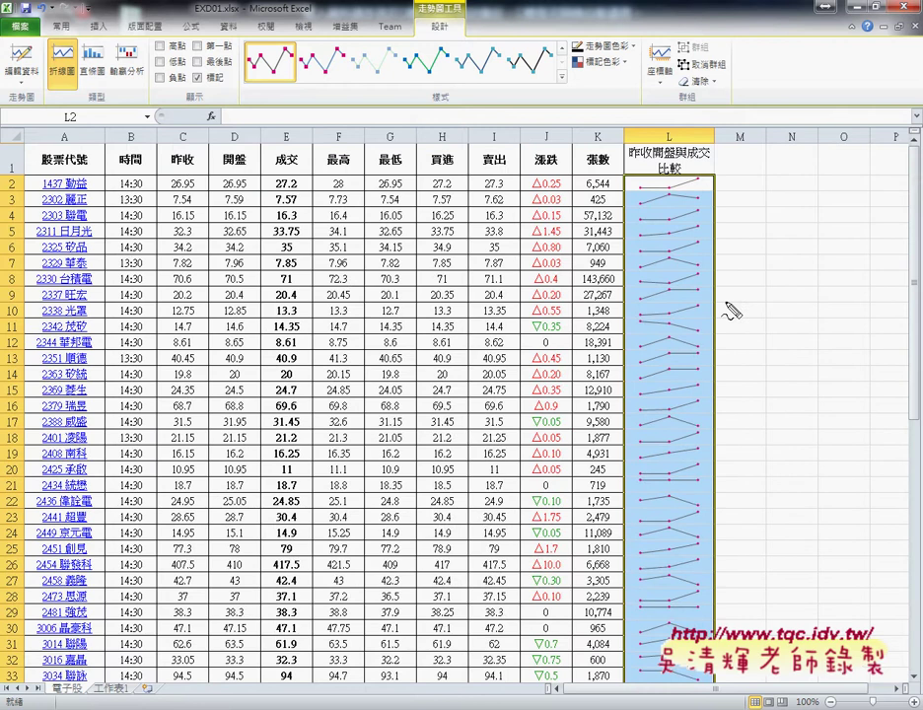
mouse_move(314, 190)
left_mouse_down()
mouse_move(165, 183)
mouse_move(612, 166)
mouse_move(608, 191)
left_mouse_up()
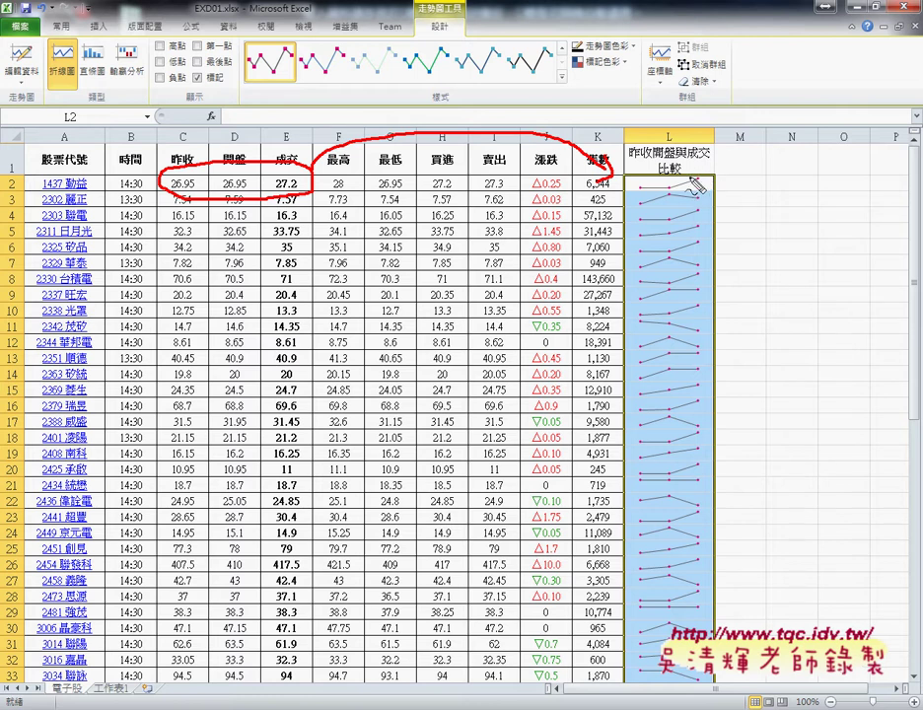
left_click_drag(708, 175, 704, 172)
left_click_drag(698, 257, 699, 277)
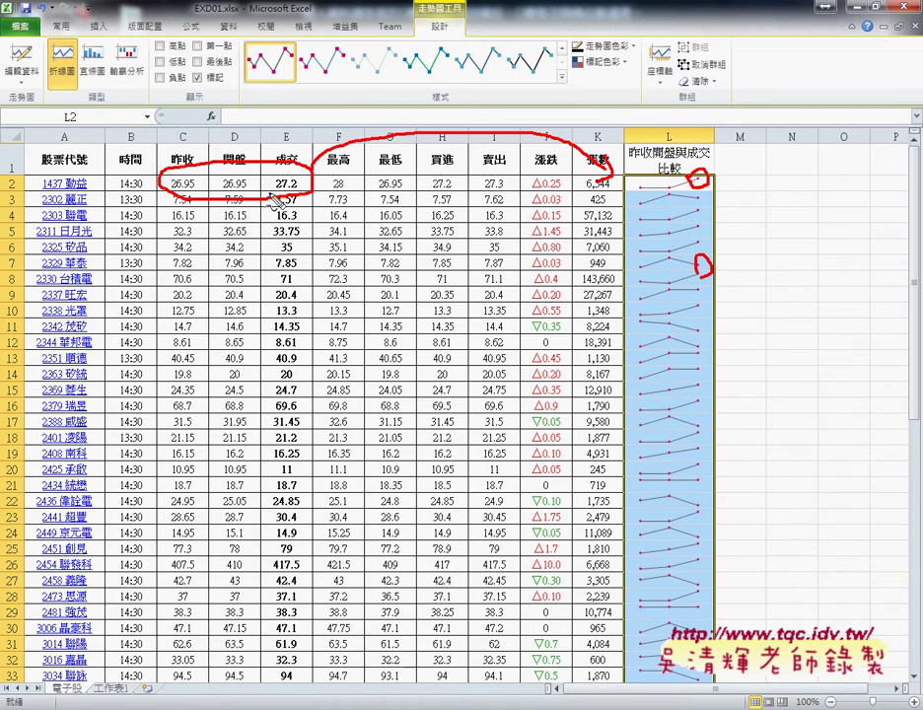
key("Escape")
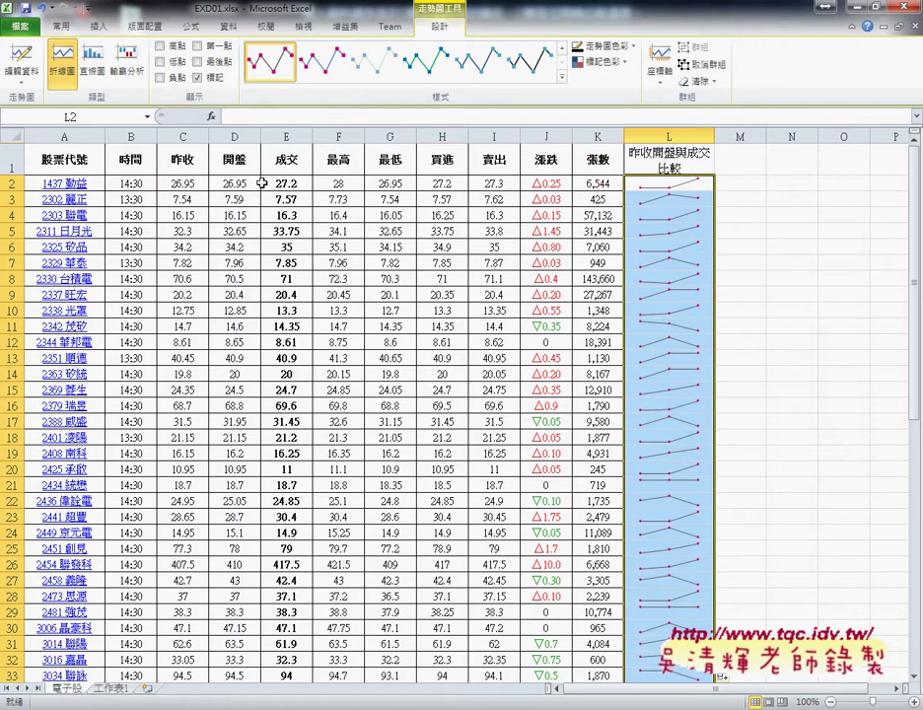
left_click(694, 167)
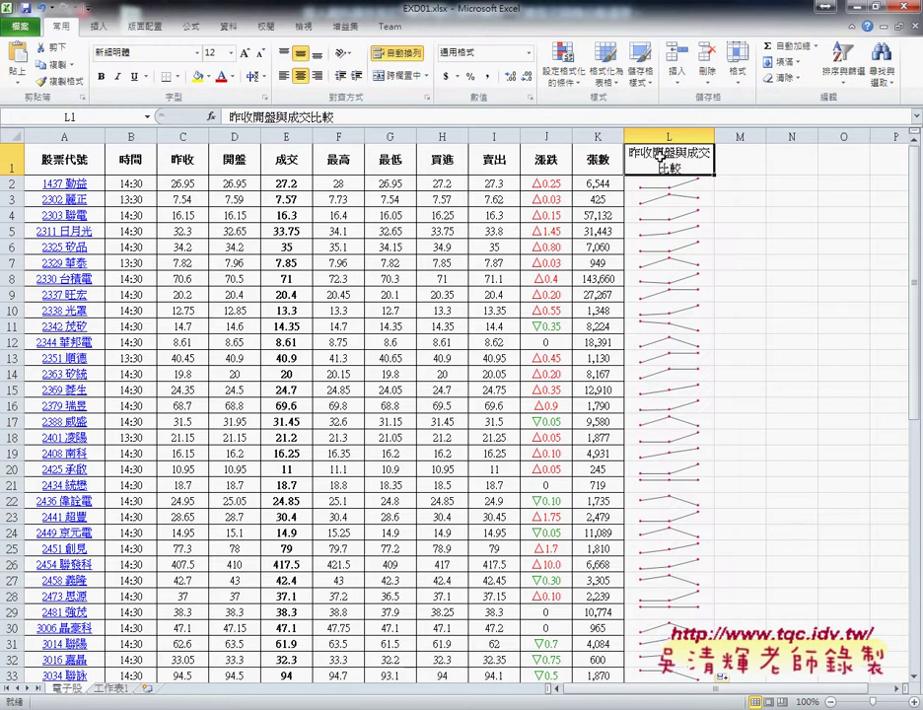
left_click(669, 135)
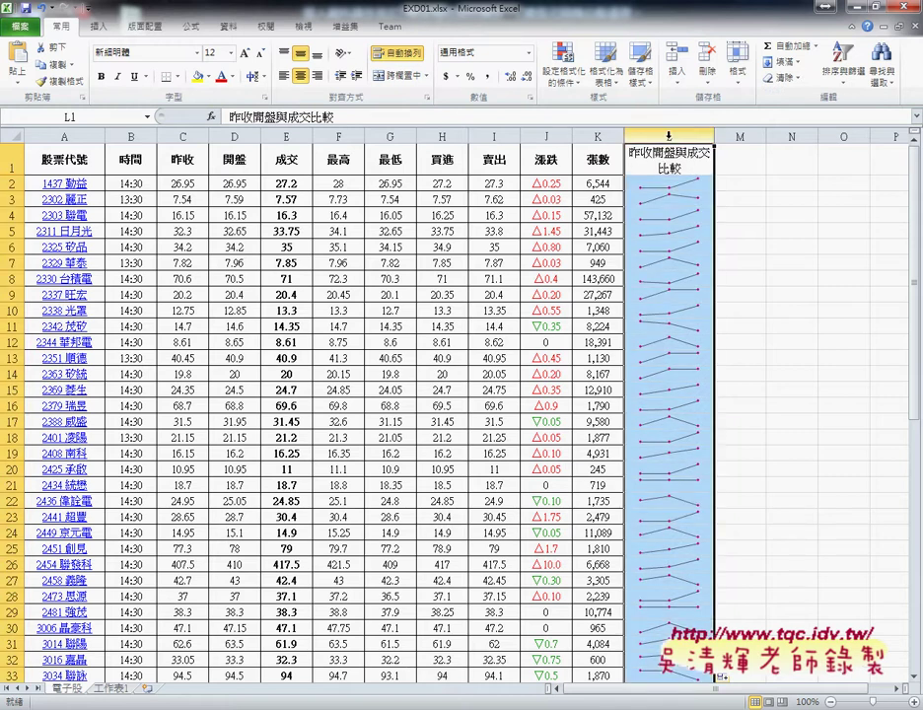
right_click(669, 136)
left_click(708, 447)
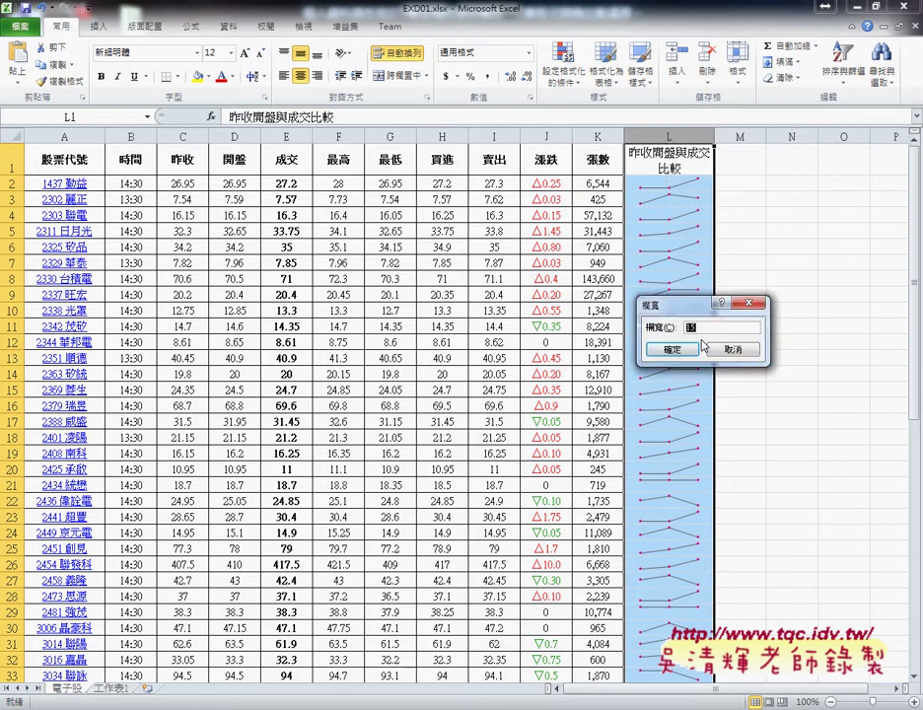
left_click(672, 349)
left_click(669, 168)
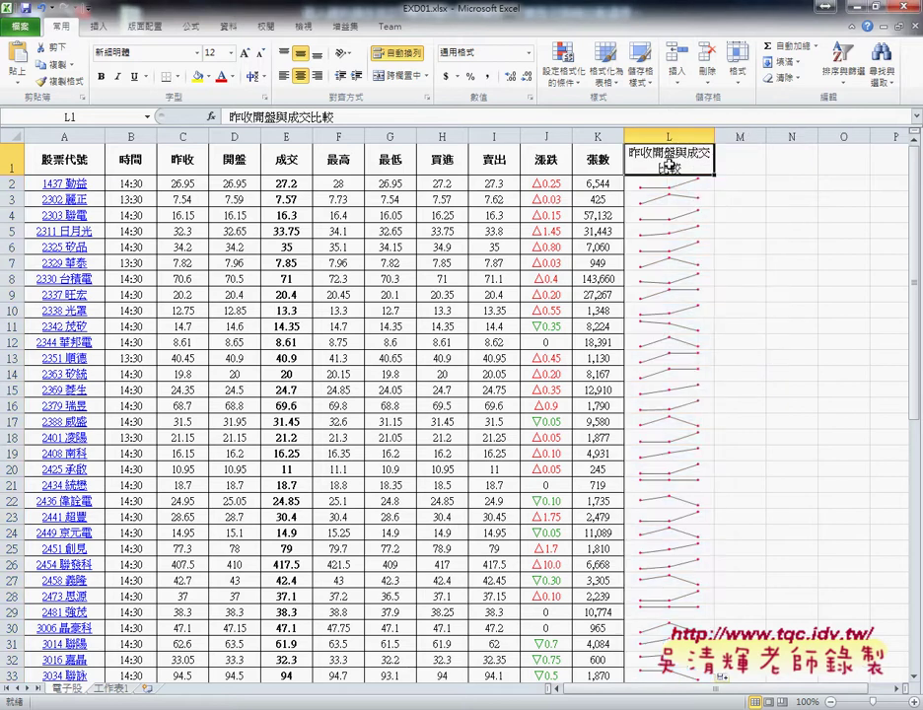
right_click(669, 168)
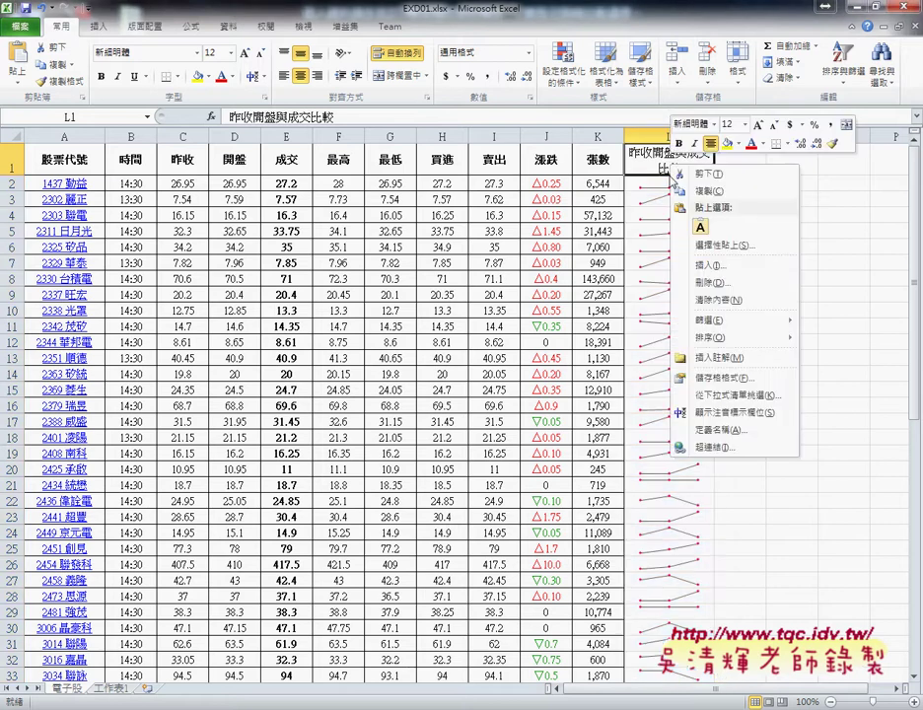
left_click(703, 378)
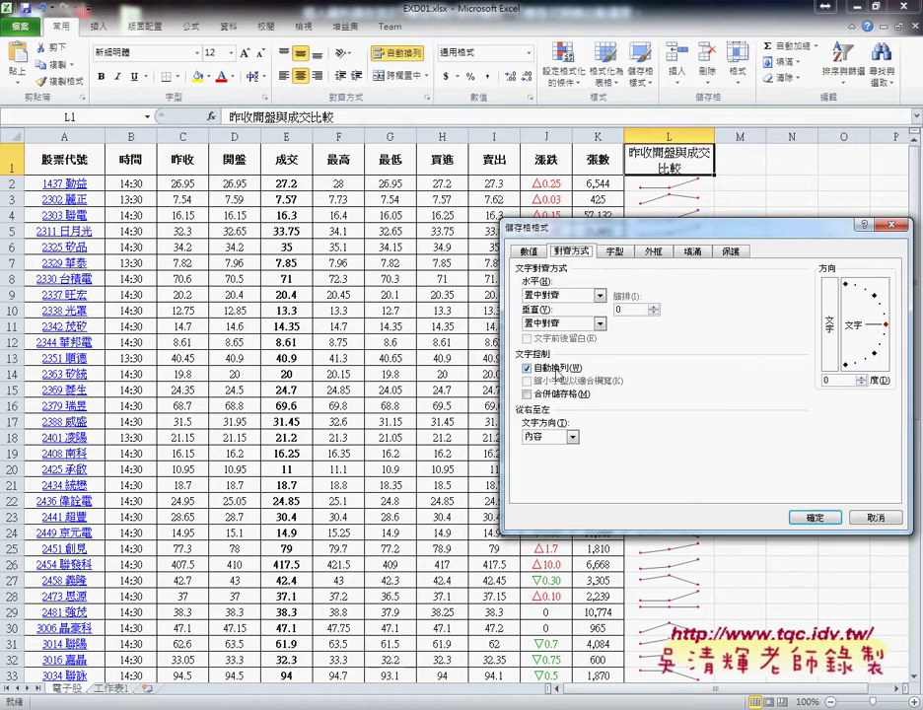
left_click(874, 520)
left_click(651, 181)
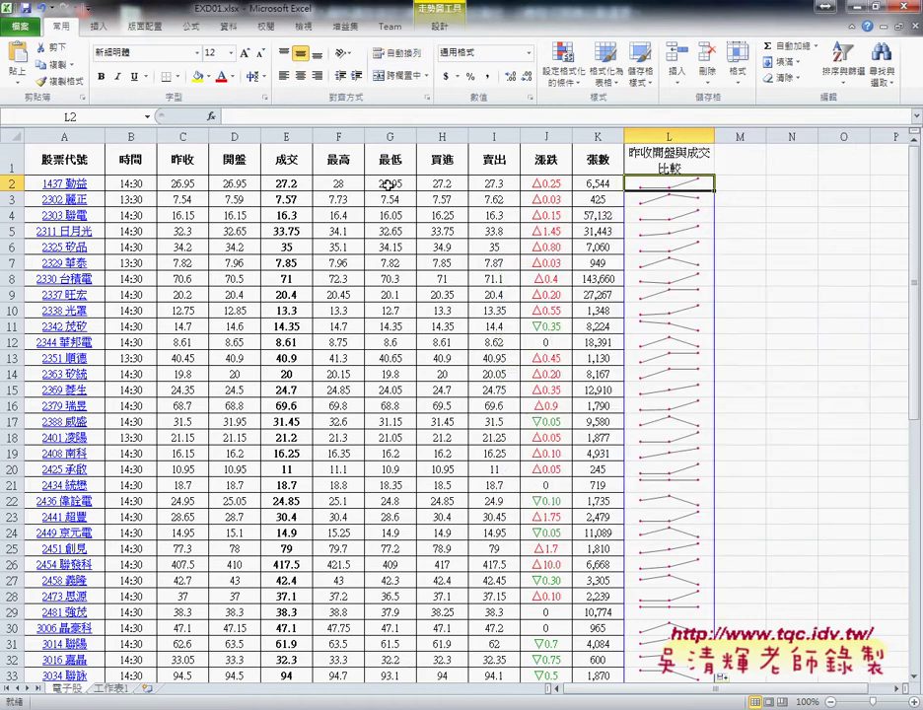
left_click_drag(186, 184, 293, 186)
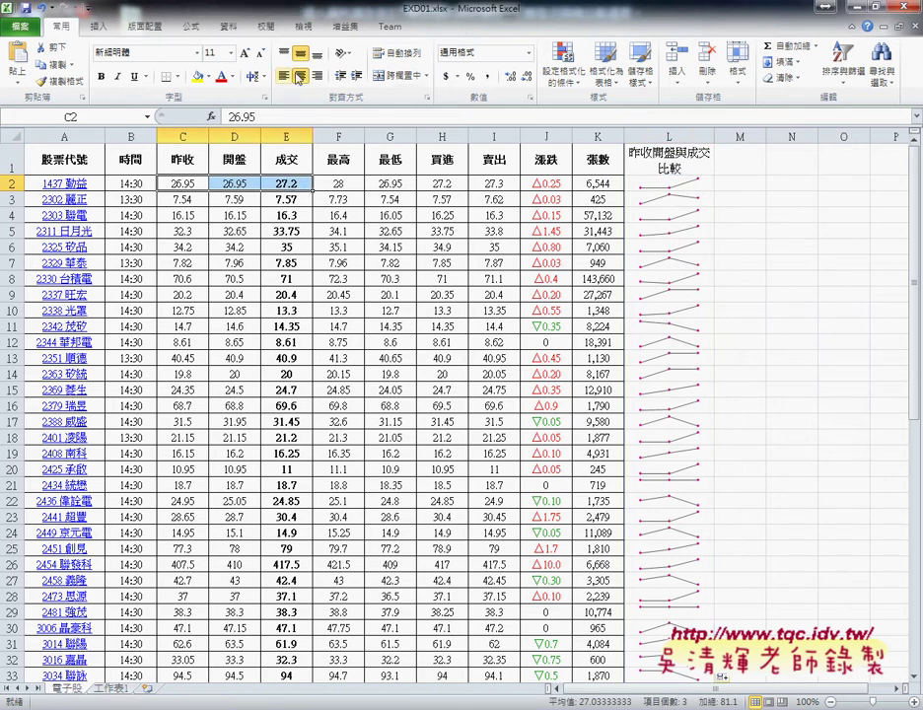
left_click(98, 28)
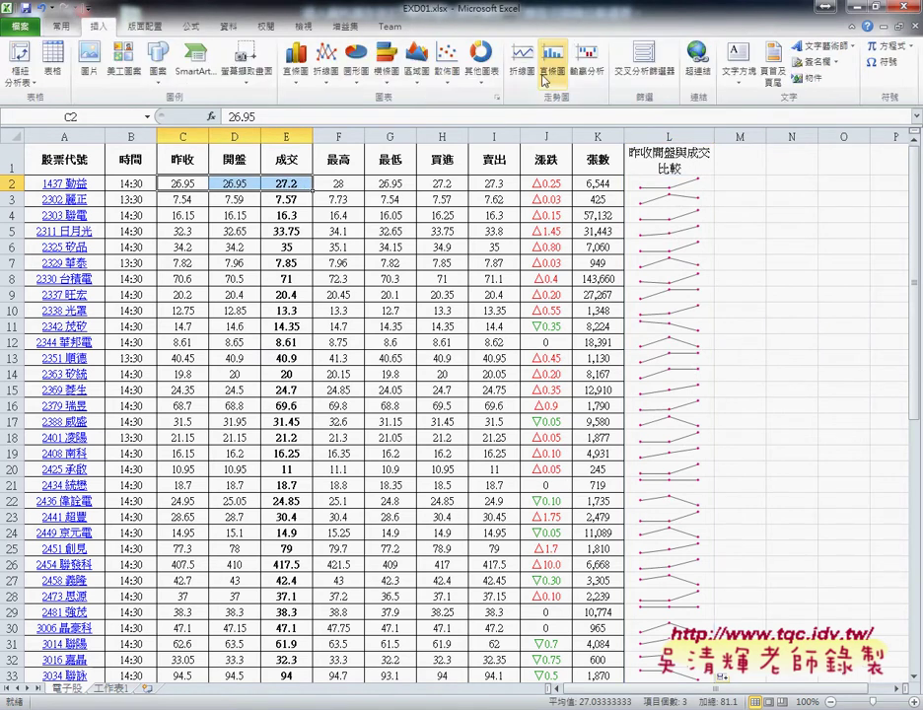
left_click(675, 185)
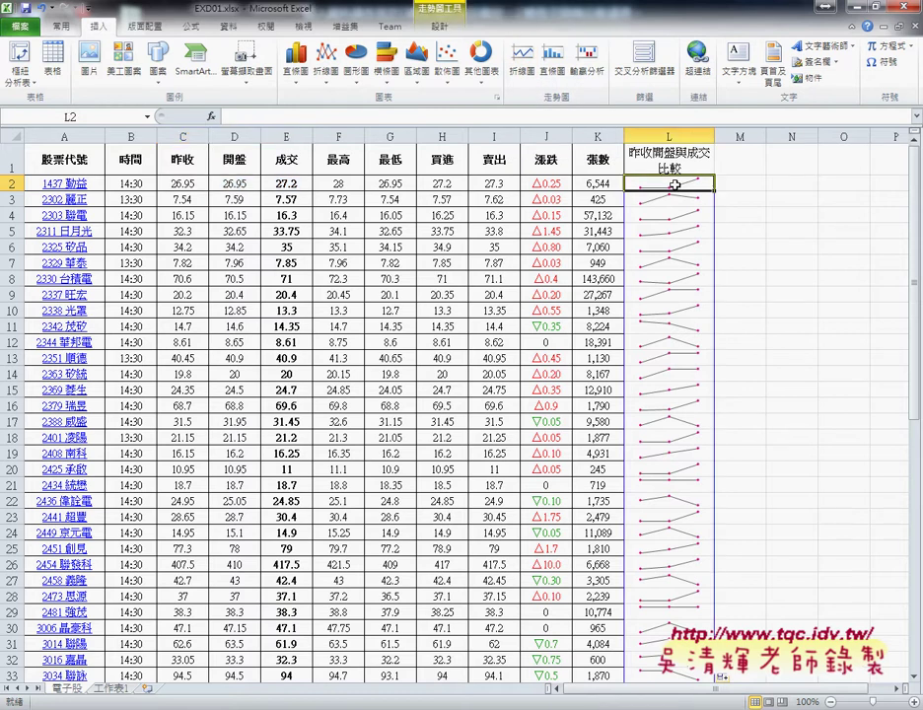
left_click(757, 156)
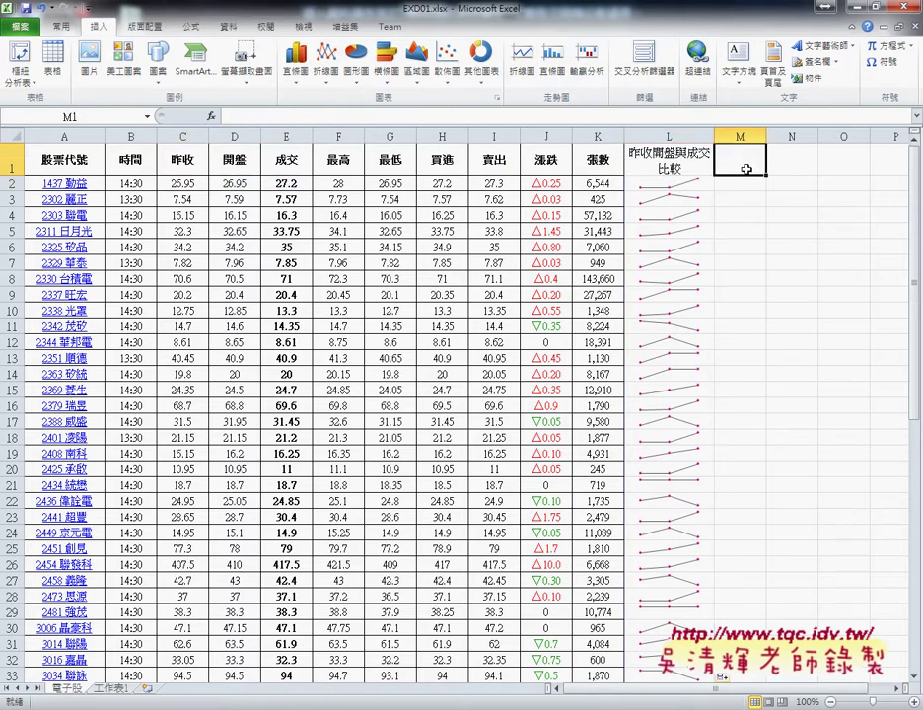
mouse_move(359, 704)
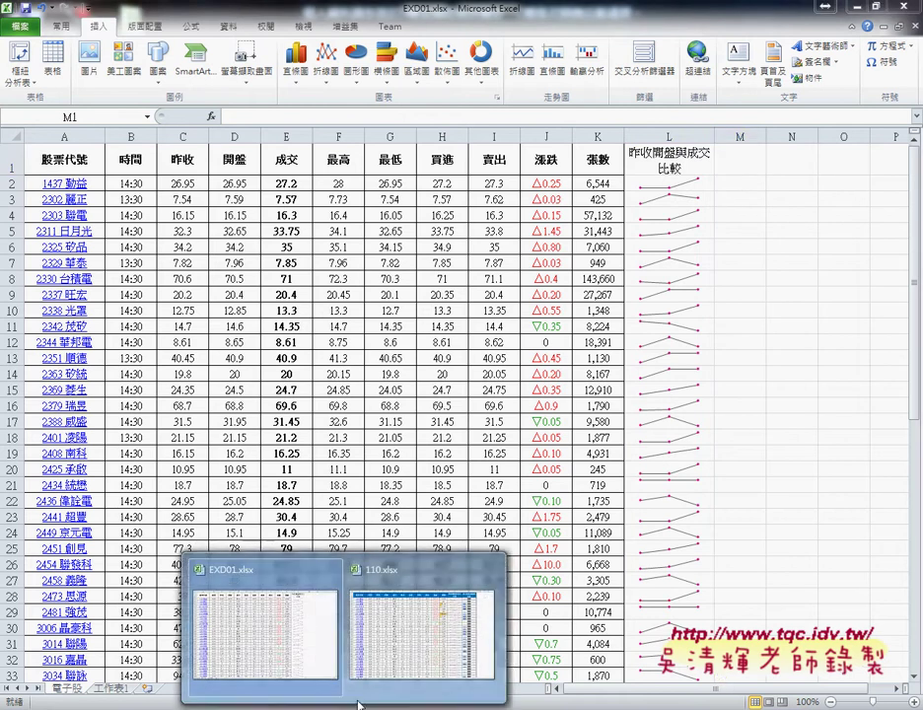
left_click(406, 648)
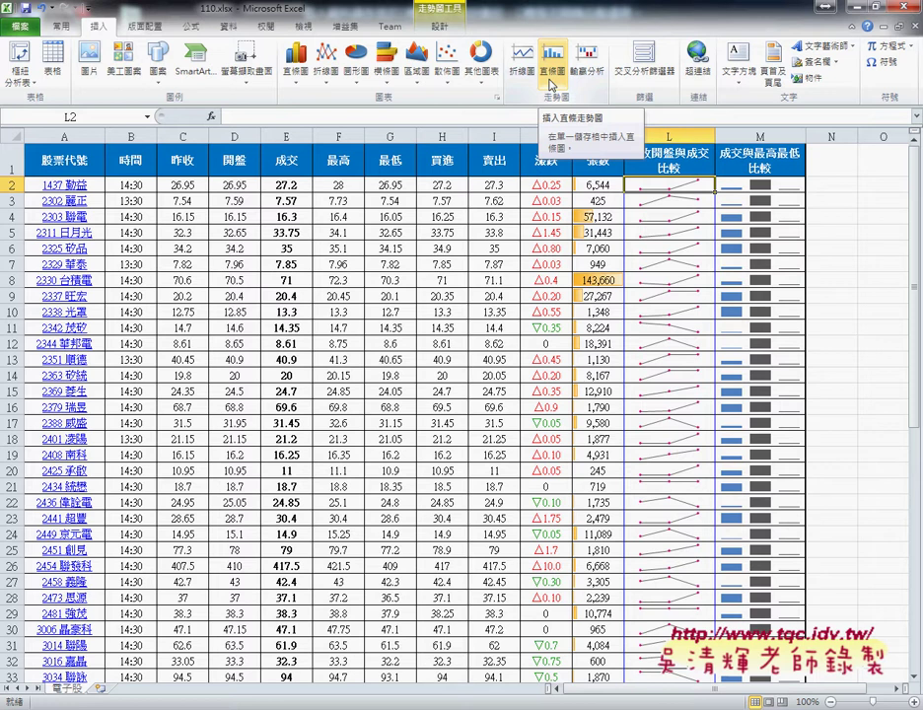
left_click_drag(287, 185, 391, 186)
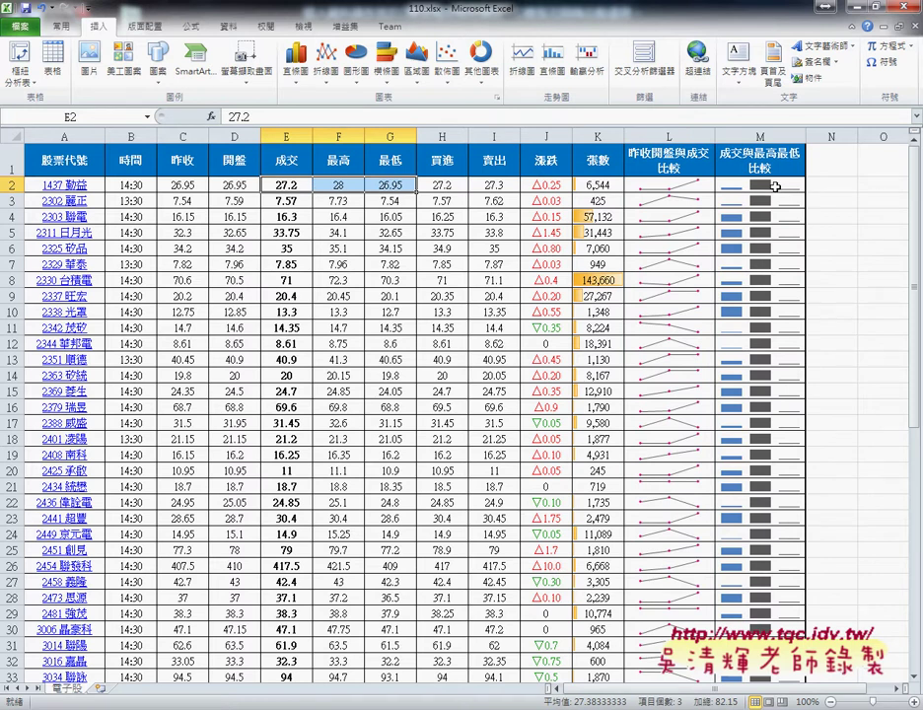
left_click_drag(284, 189, 390, 185)
mouse_move(345, 709)
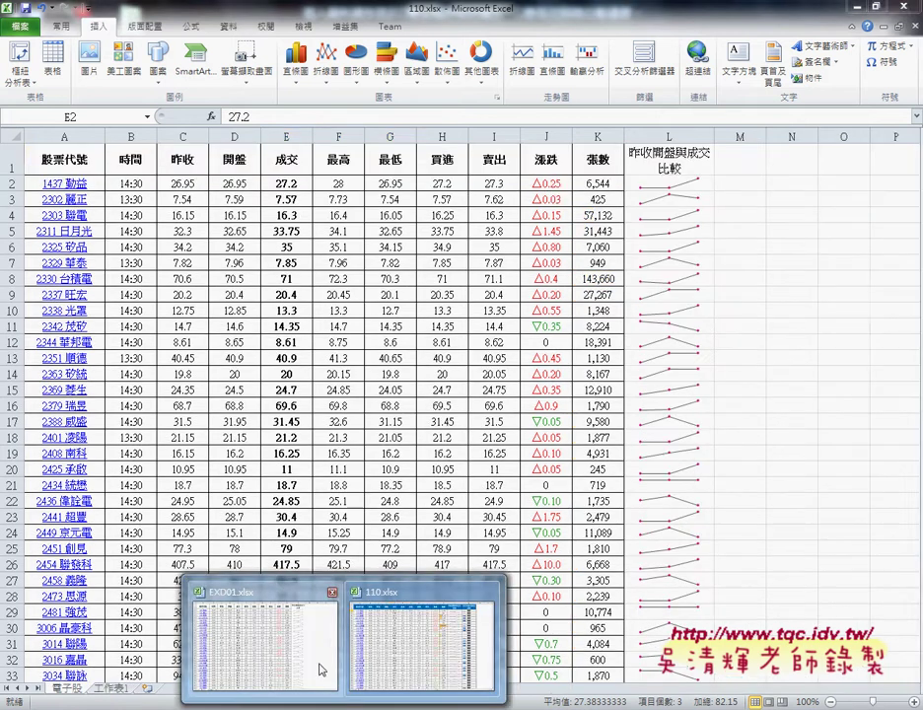
left_click(319, 662)
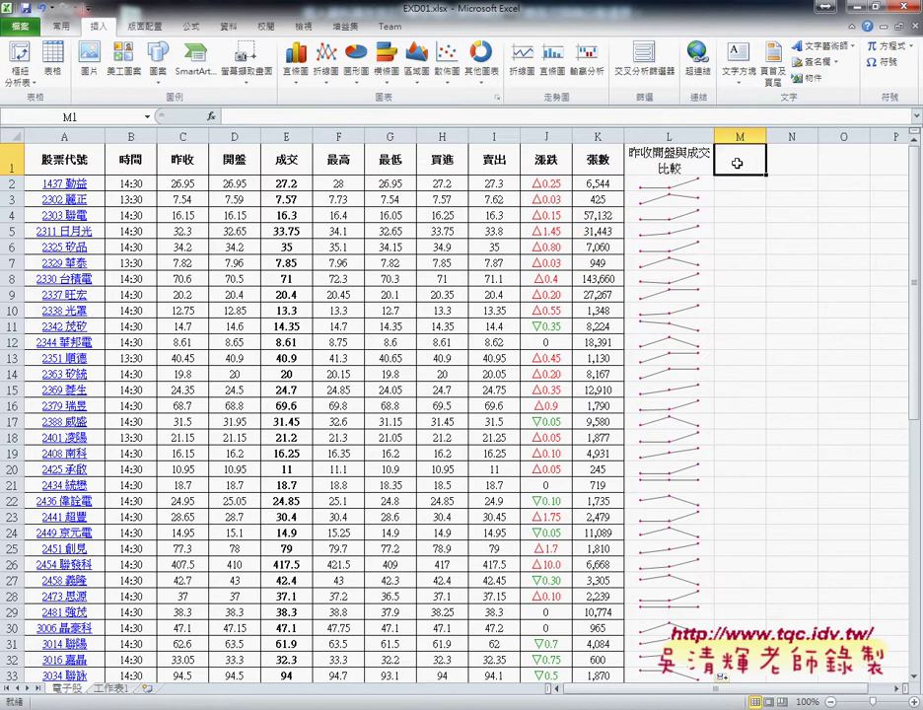
Copy the header text from cell B1 on sheet 工作表1.
left_click(111, 687)
left_click(201, 152)
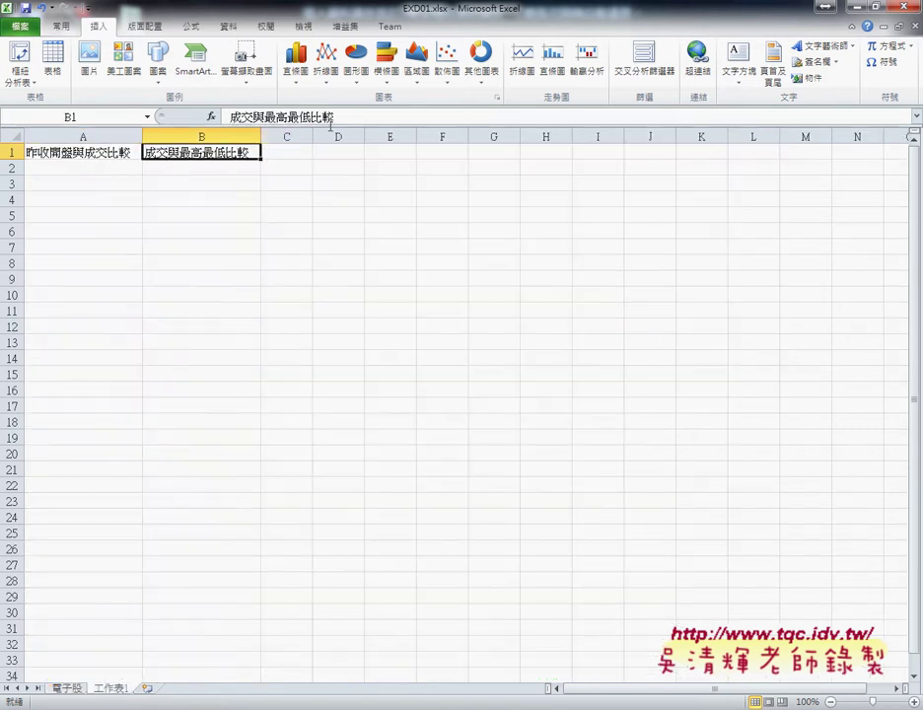
left_click_drag(332, 118, 226, 117)
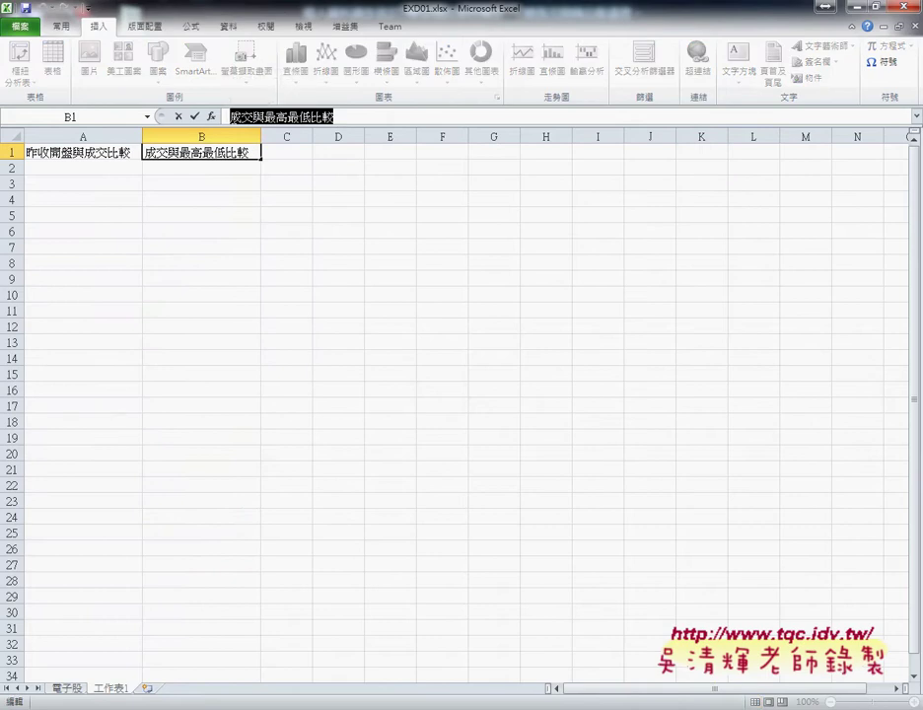
Enter 成交與最高最低比較 as the M1 header on 電子股, then switch to the task PDF.
left_click(66, 687)
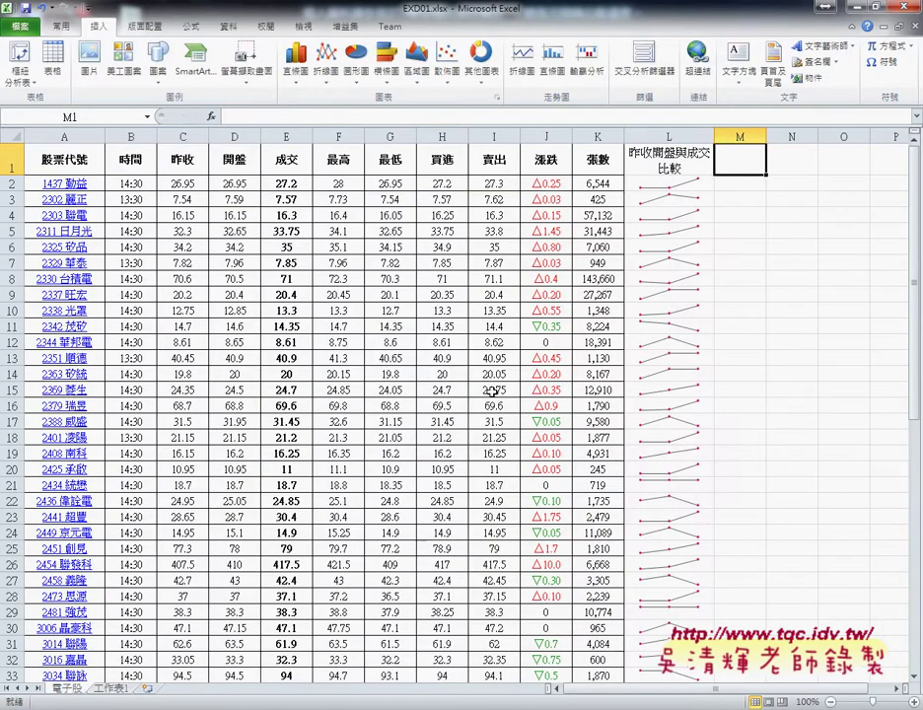
left_click(475, 116)
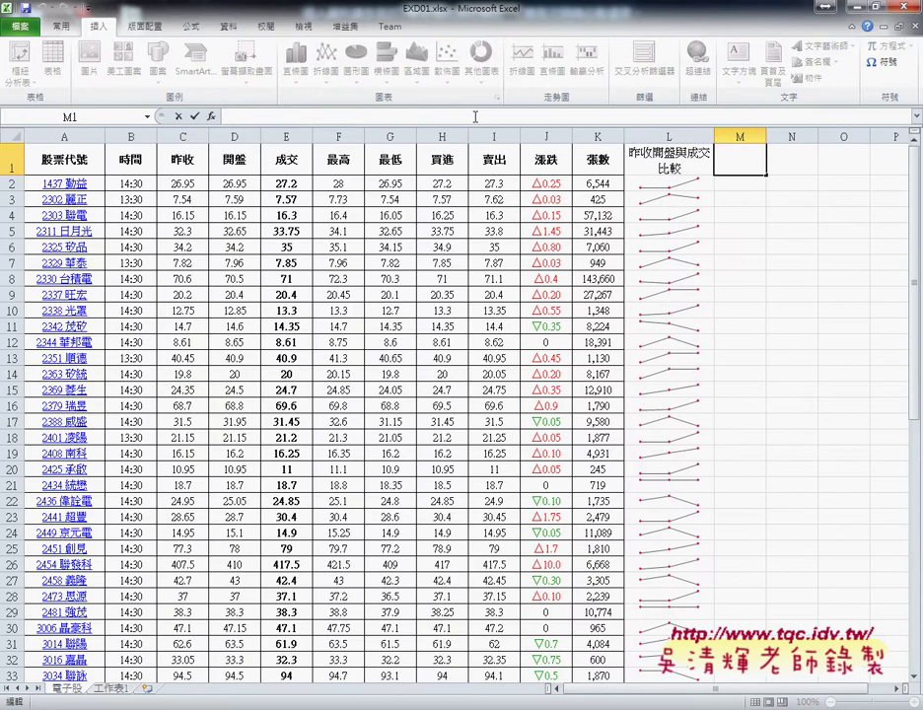
type("成交與最高最低比較")
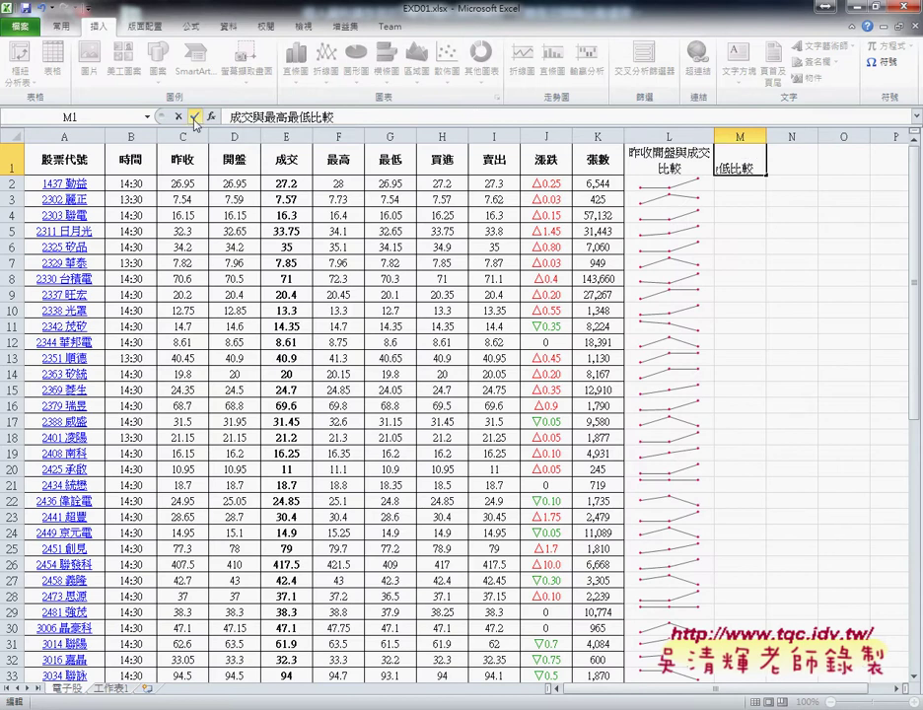
left_click(194, 116)
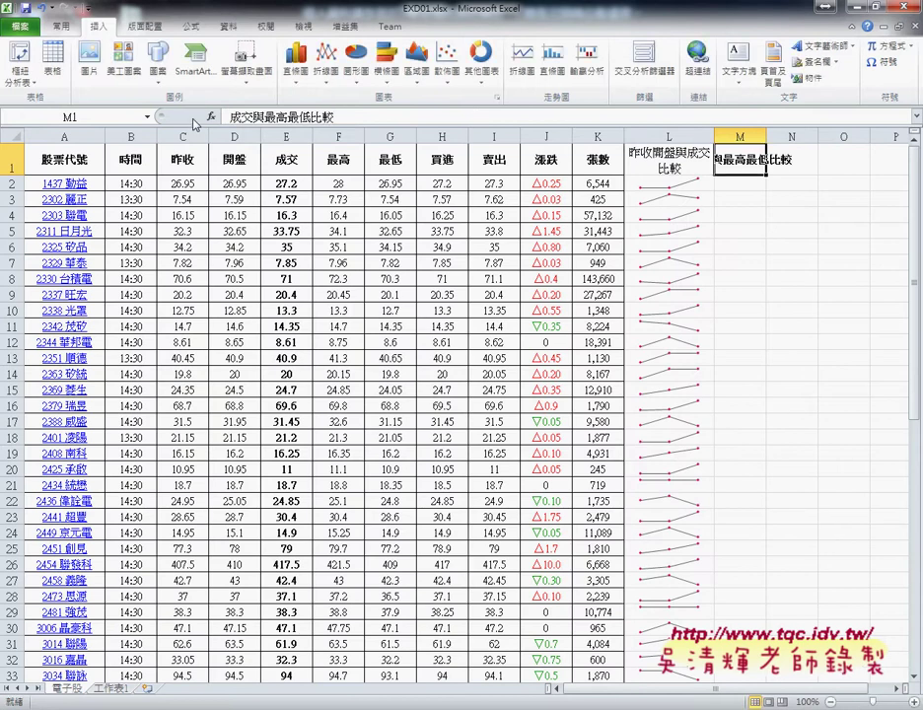
right_click(745, 162)
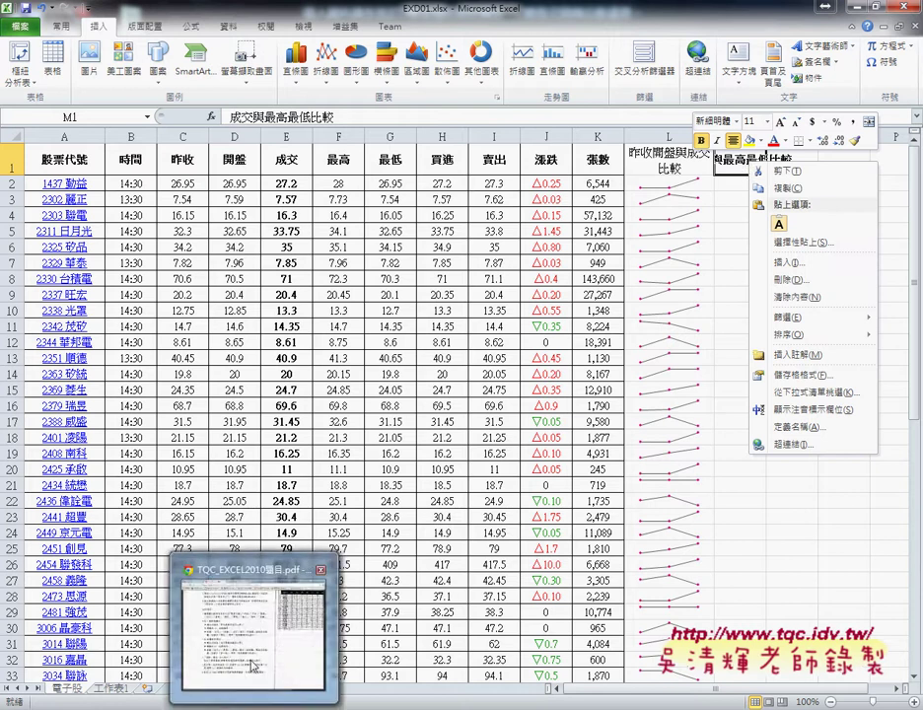
left_click(246, 621)
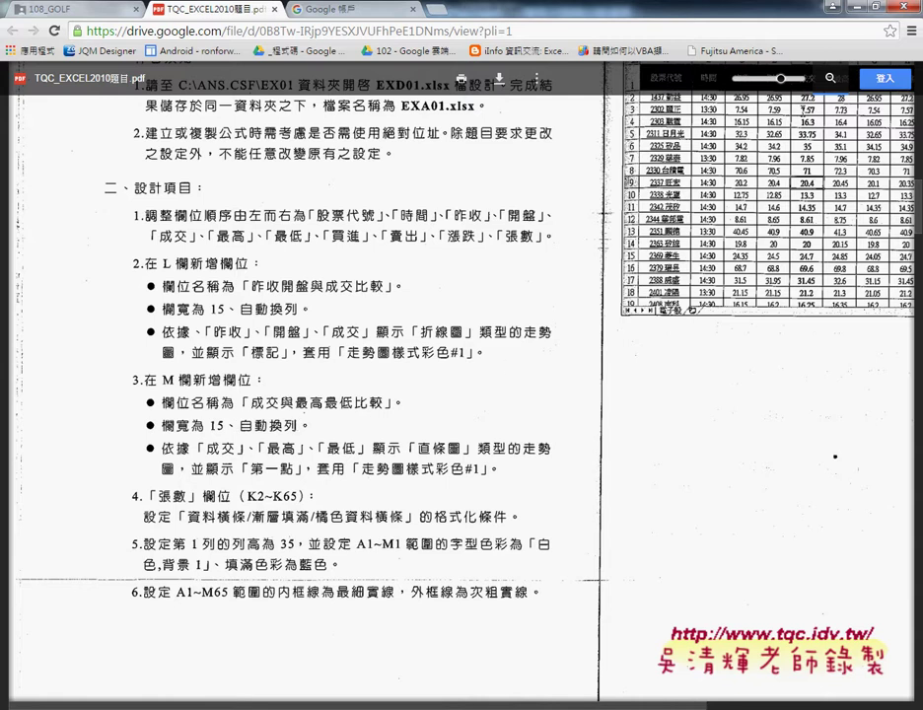
Back in EXD01.xlsx, set column M's width to 15 through the 欄寬 dialog.
key("alt+Tab")
left_click(740, 136)
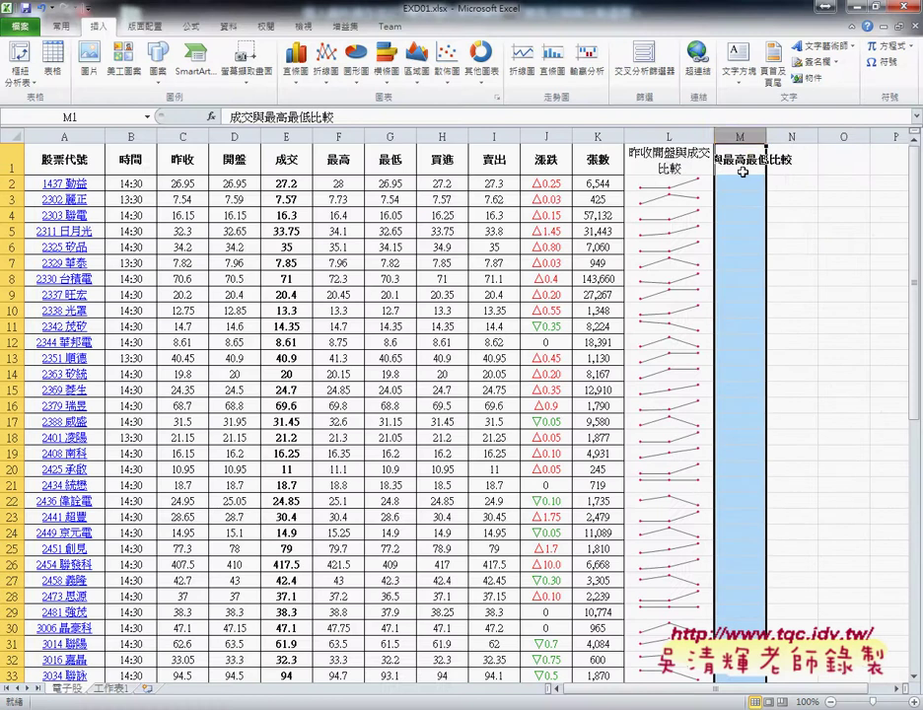
right_click(742, 172)
left_click(779, 352)
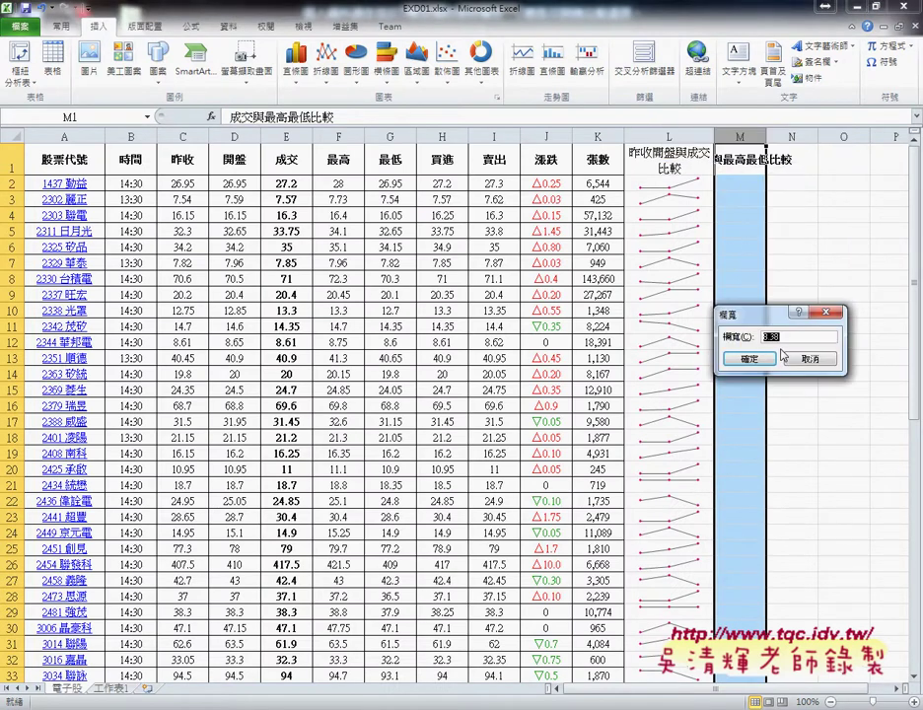
type("15")
key("Return")
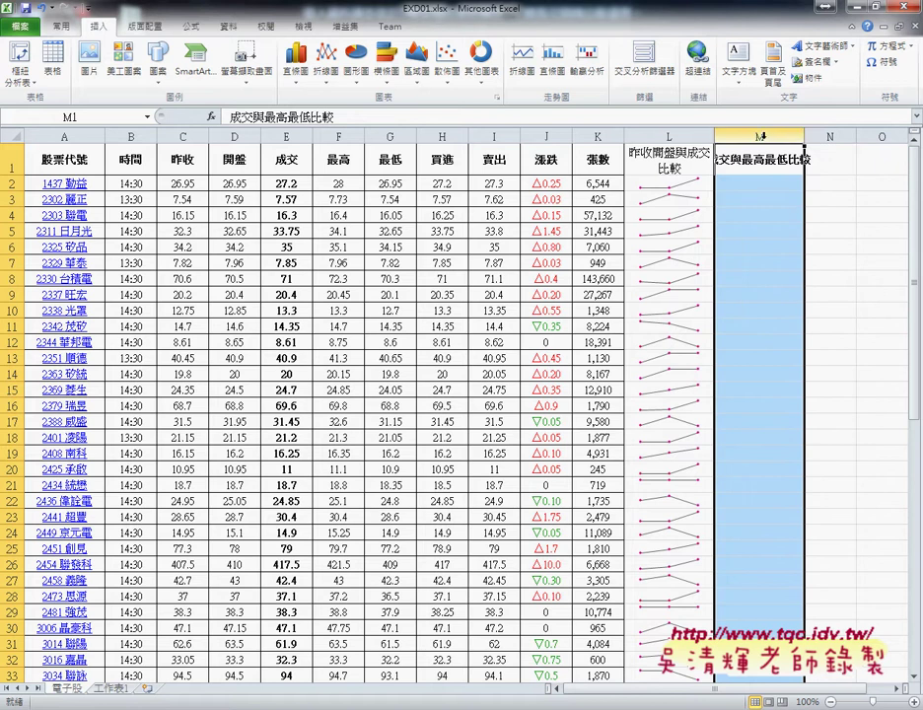
Fine-tune column M's width by dragging its border, ending near 14.88.
mouse_move(799, 144)
left_mouse_down()
mouse_move(775, 138)
mouse_move(805, 135)
left_mouse_up()
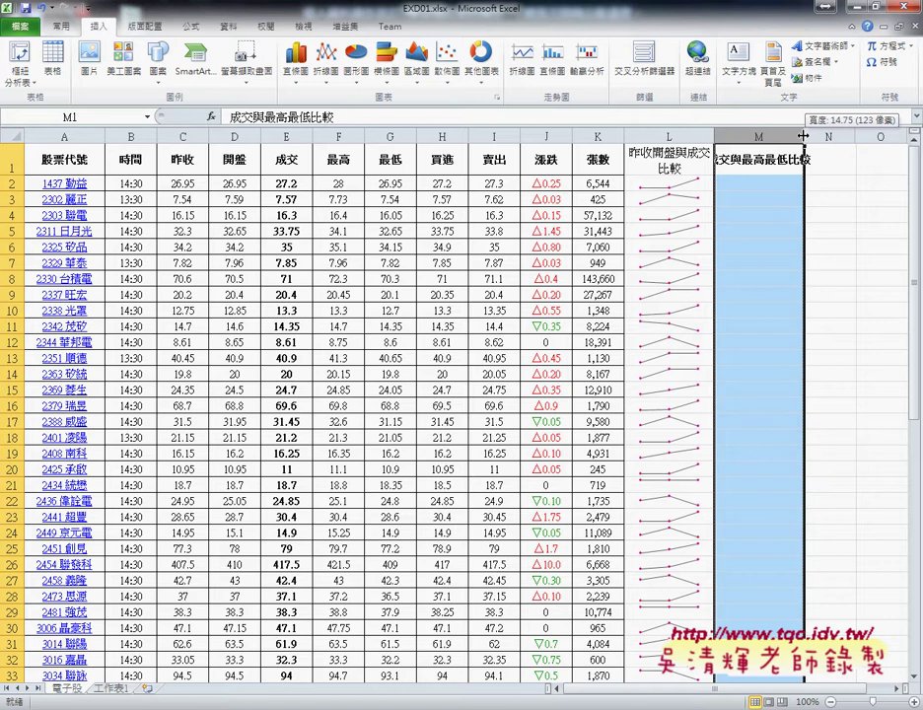
left_click_drag(806, 135, 805, 135)
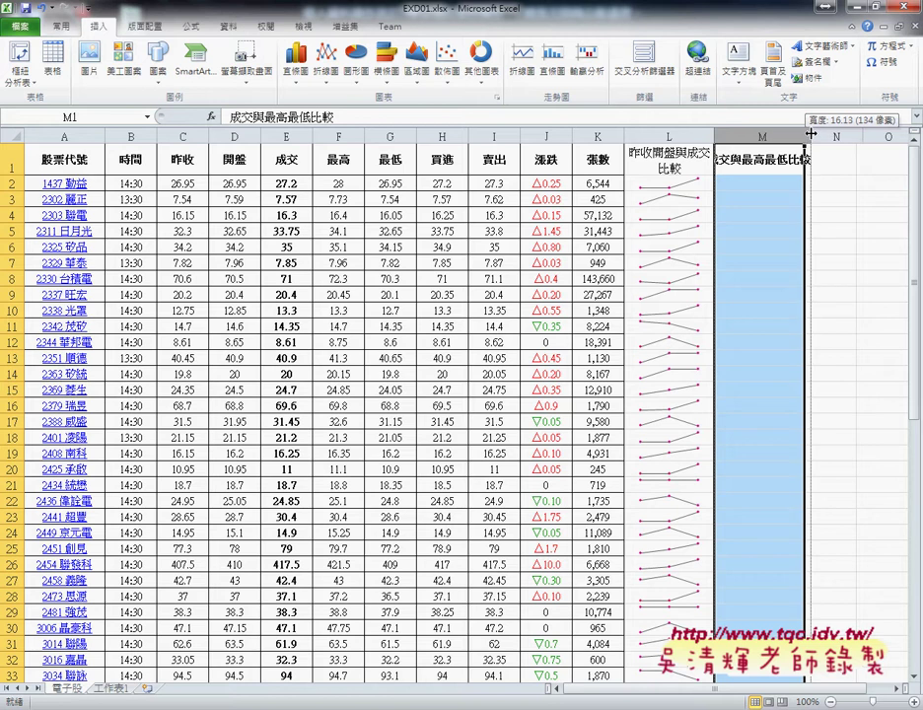
mouse_move(805, 136)
left_mouse_down()
mouse_move(793, 138)
mouse_move(806, 135)
left_mouse_up()
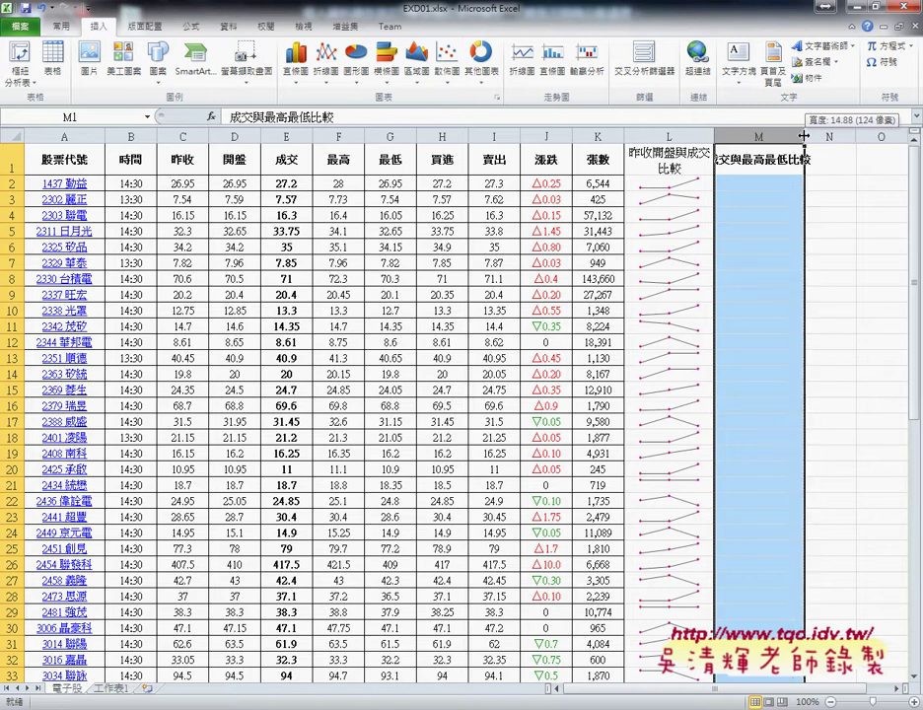
left_click_drag(806, 135, 804, 136)
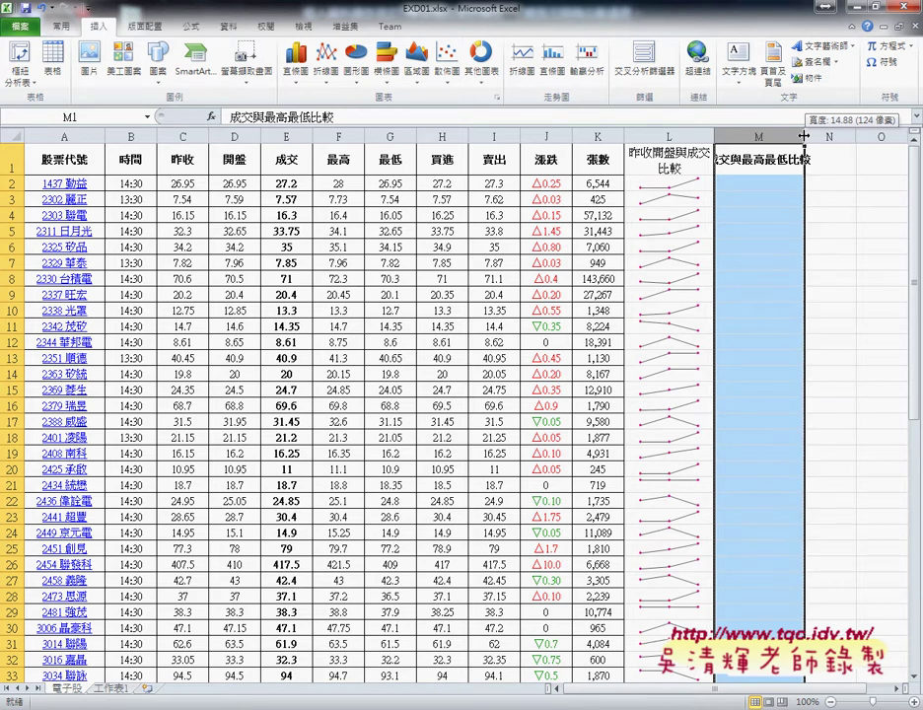